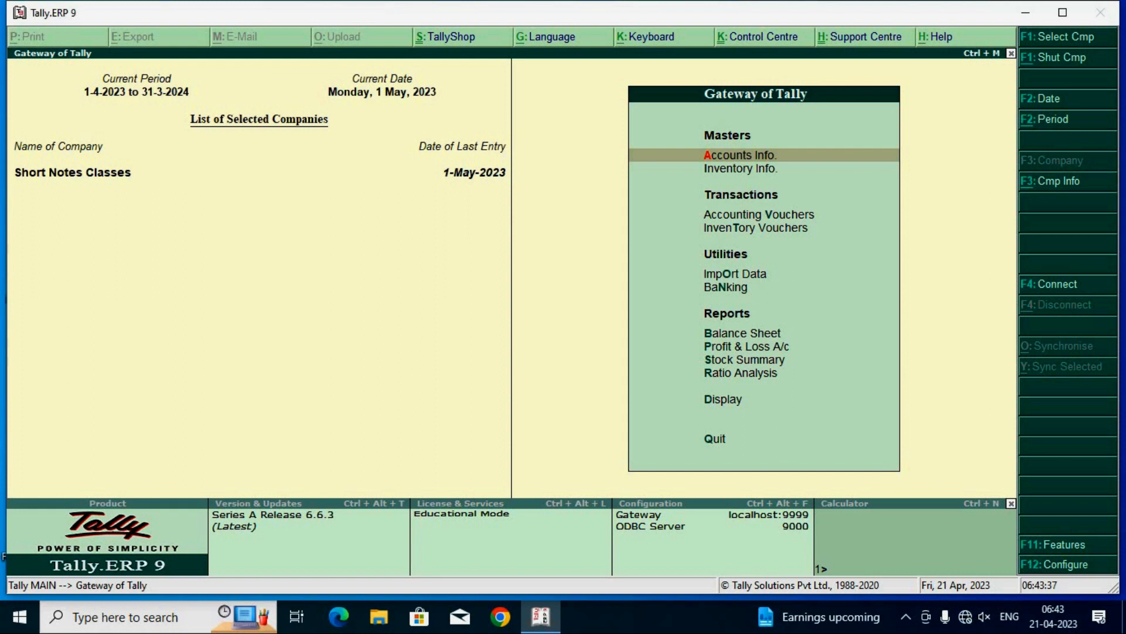
Step: Enable maintaining batch-wise details in the company's inventory features
key("F11")
key("F2")
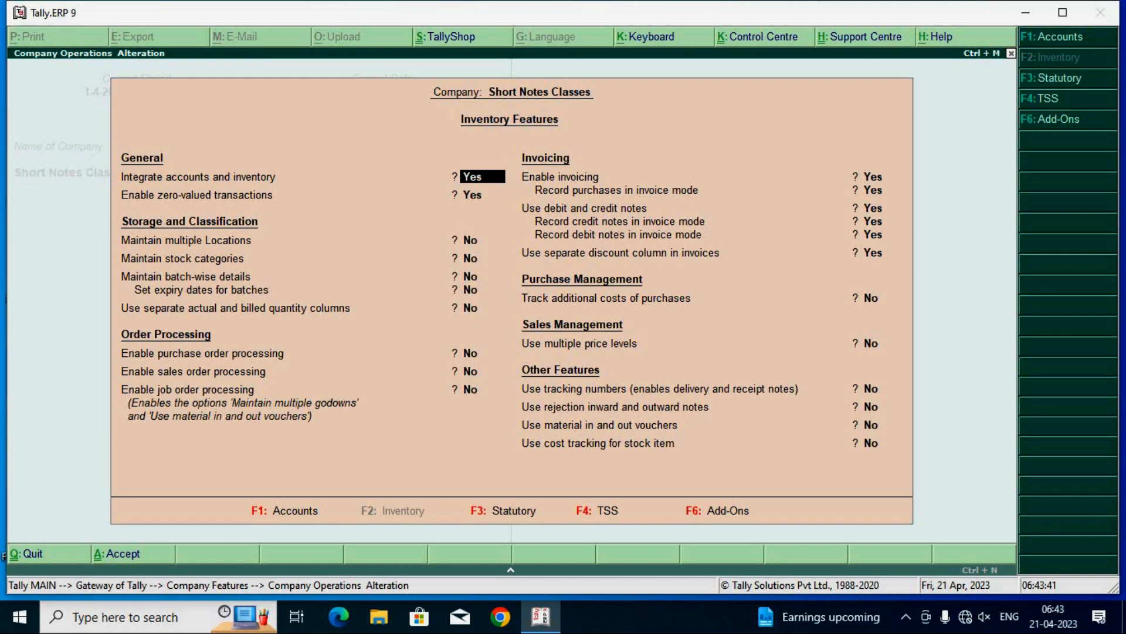
key("Return")
key("Return")
key("Return")
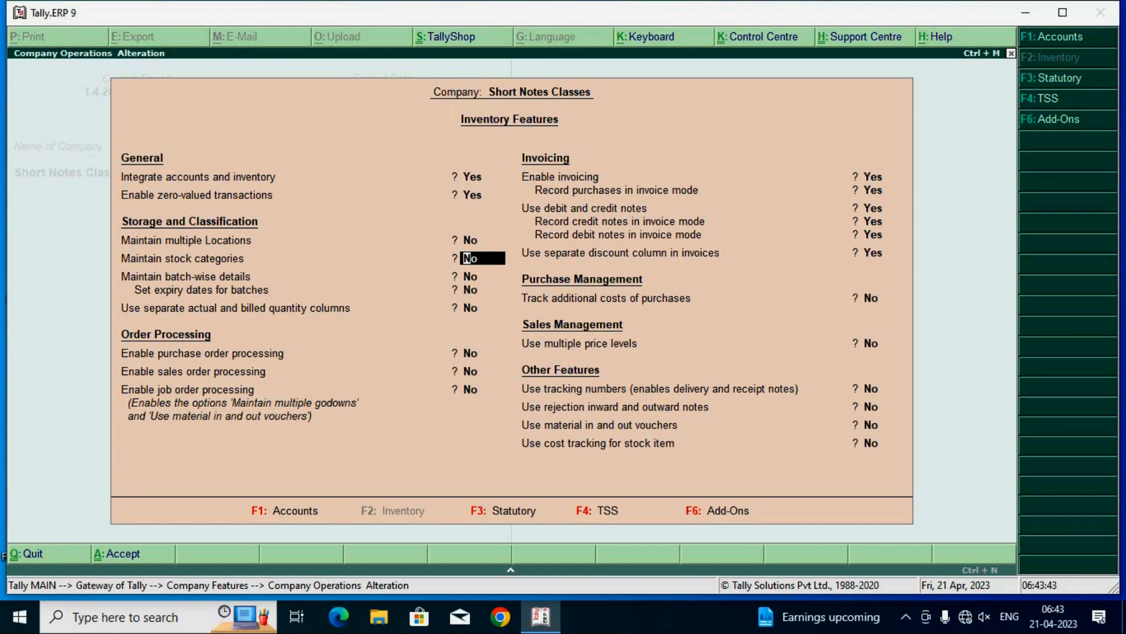
key("Return")
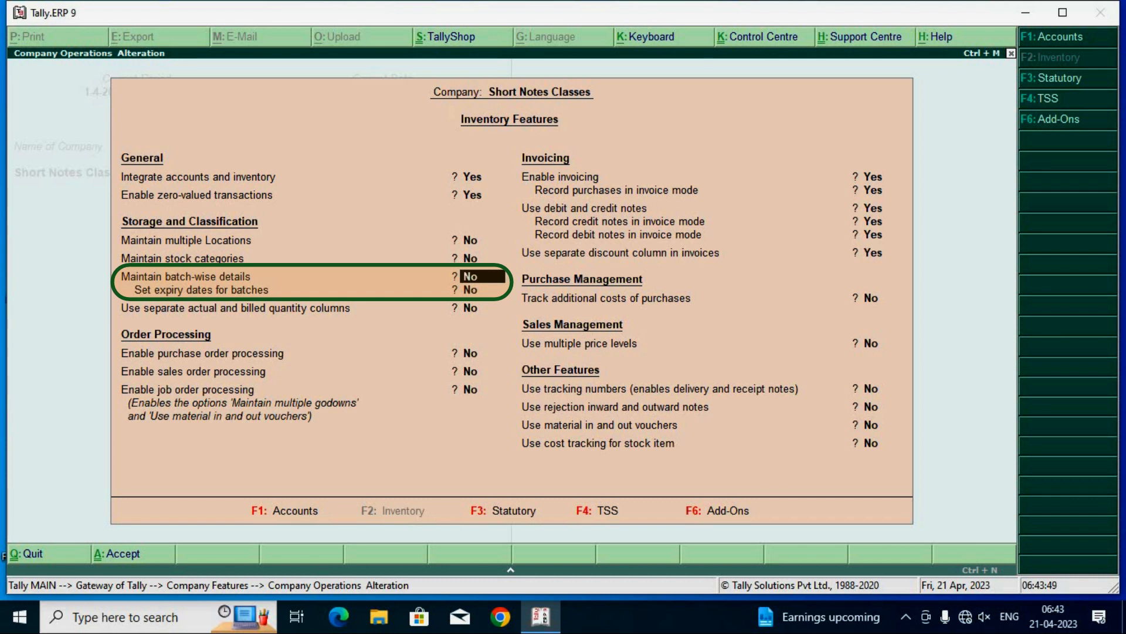
type("y")
key("Return")
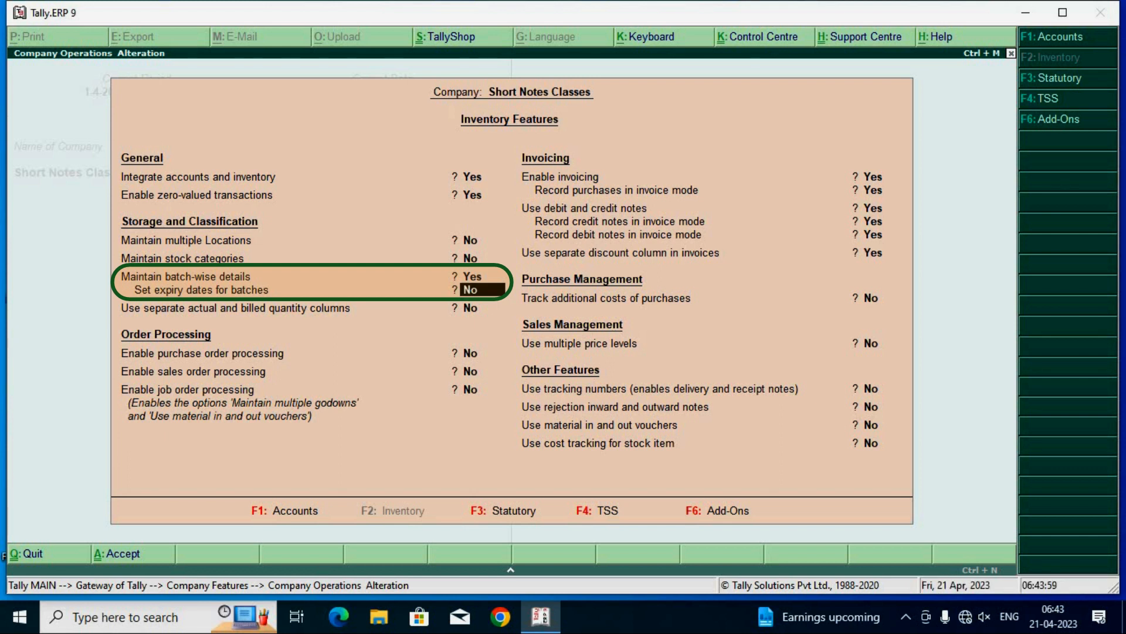
Step: Enable setting expiry dates for batches, save the inventory features and return to the Gateway of Tally
type("y")
key("Return")
key("Return")
key("Return")
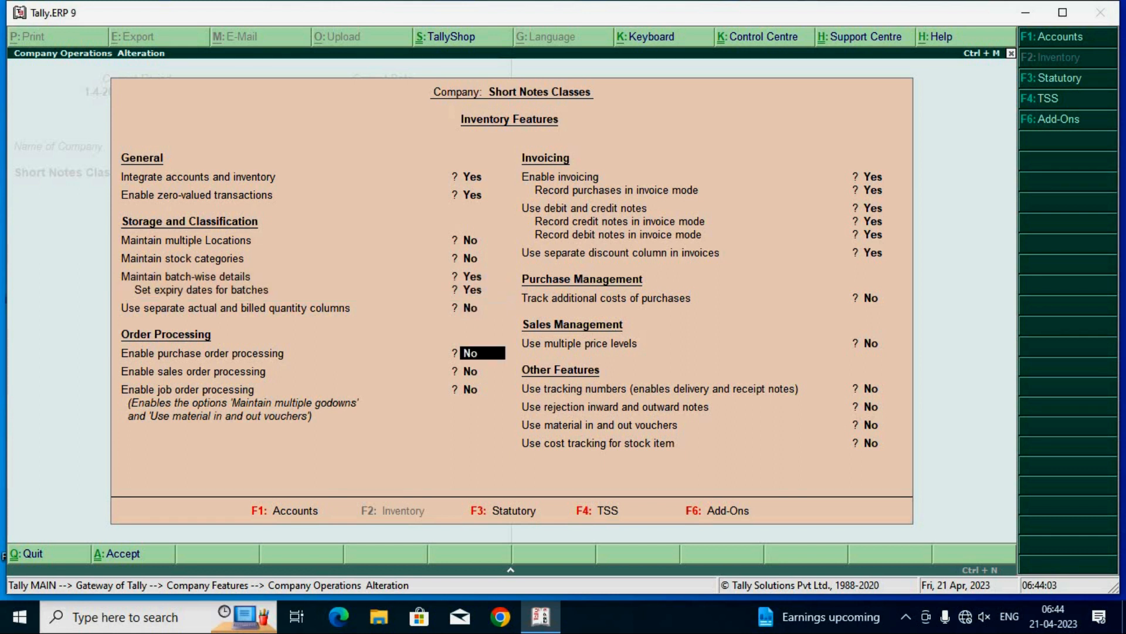
key("Return")
key("Return")
key("Return")
key("Return")
key("Return")
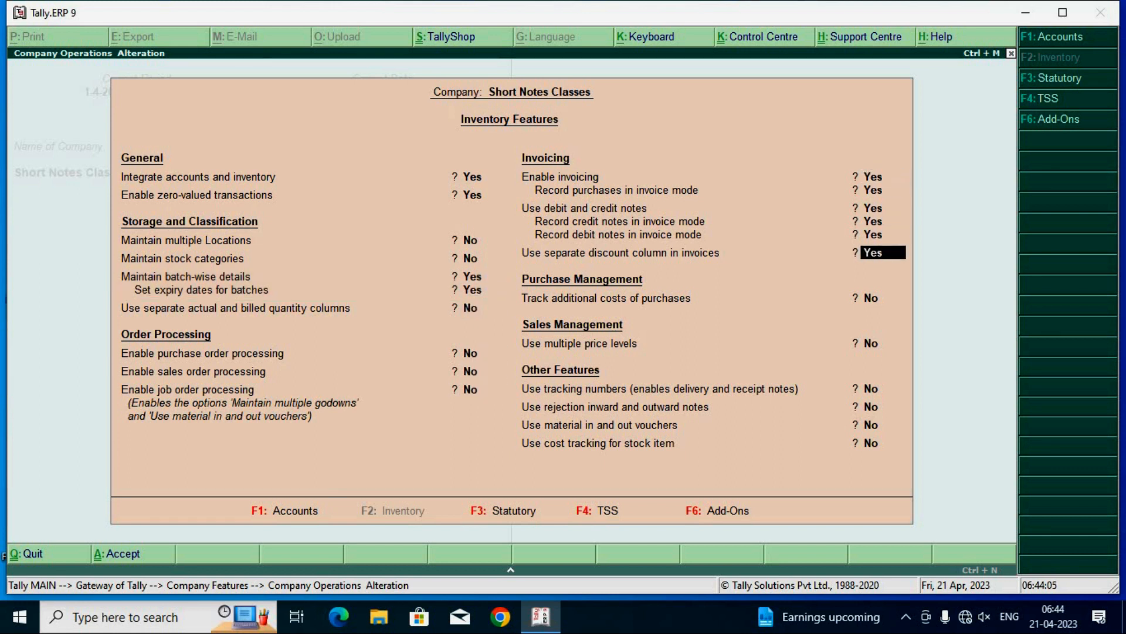
key("ctrl+a")
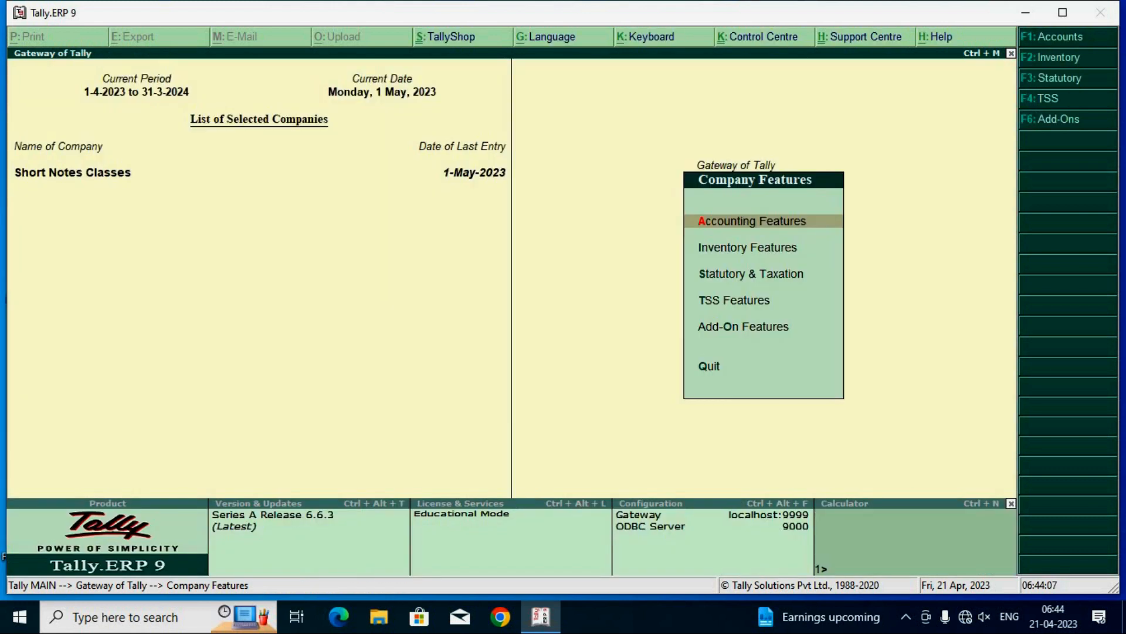
key("Escape")
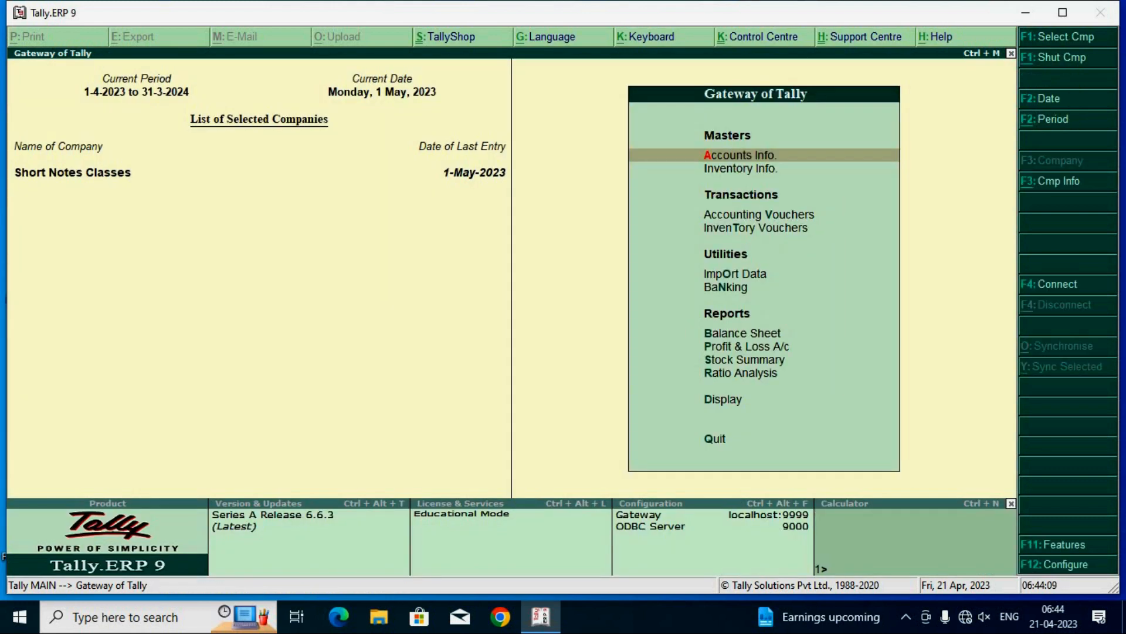
Step: Start a new single stock group named Med under Primary
key("Down")
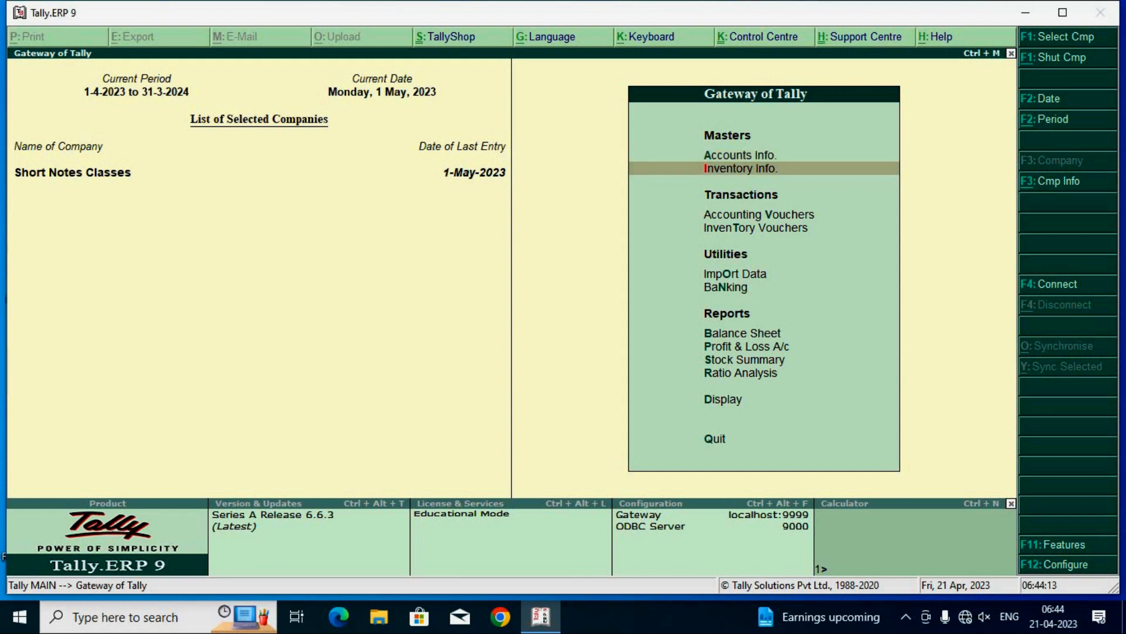
key("Return")
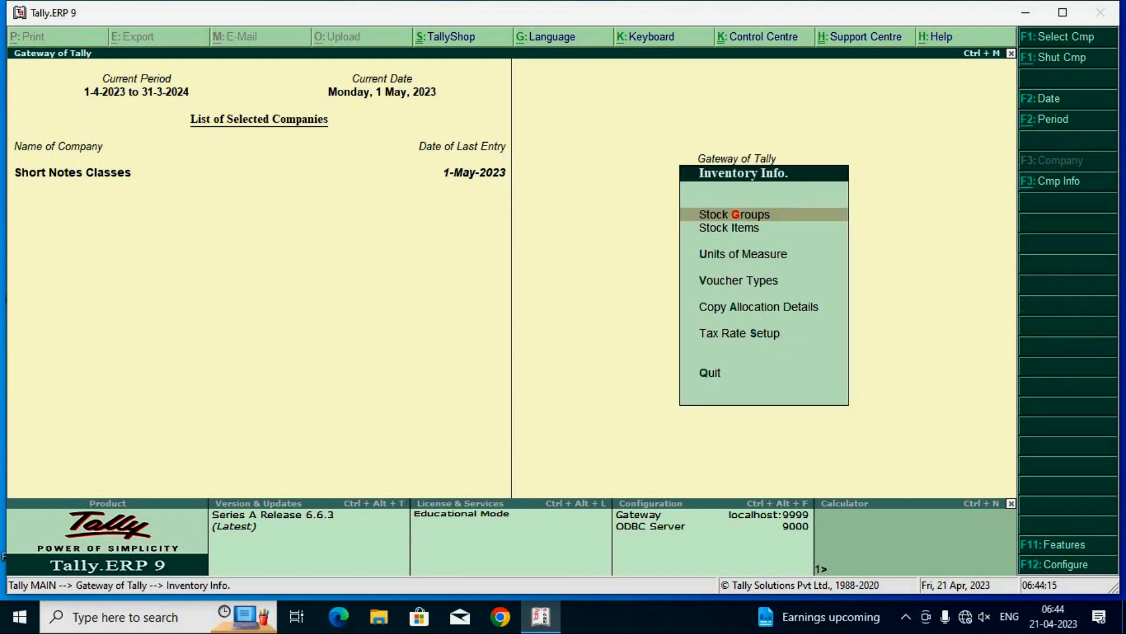
key("Return")
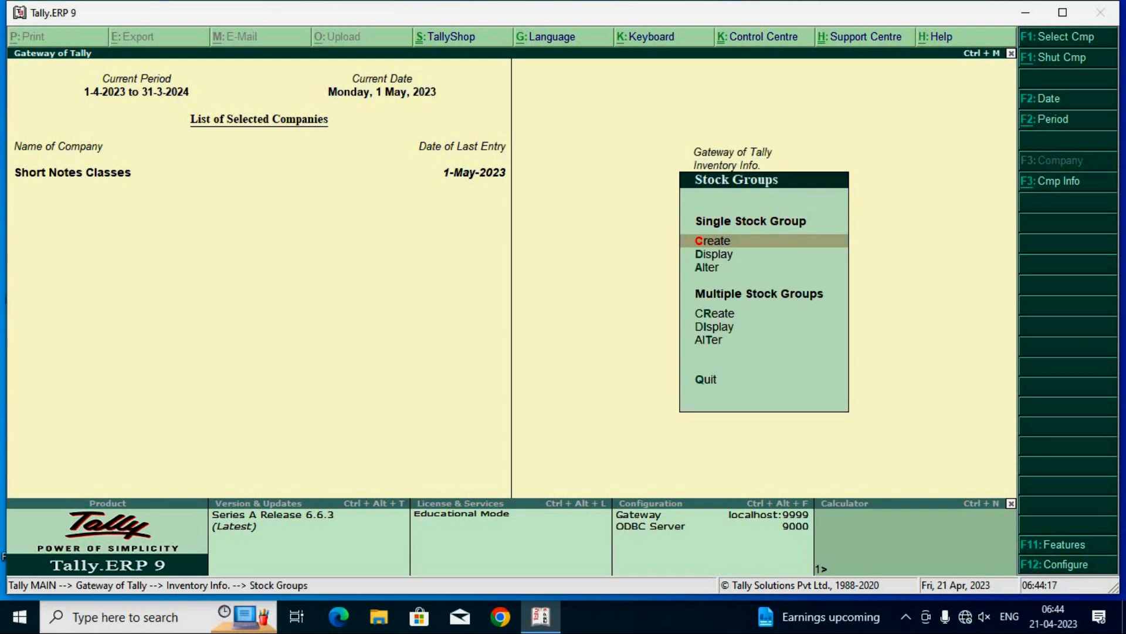
key("Return")
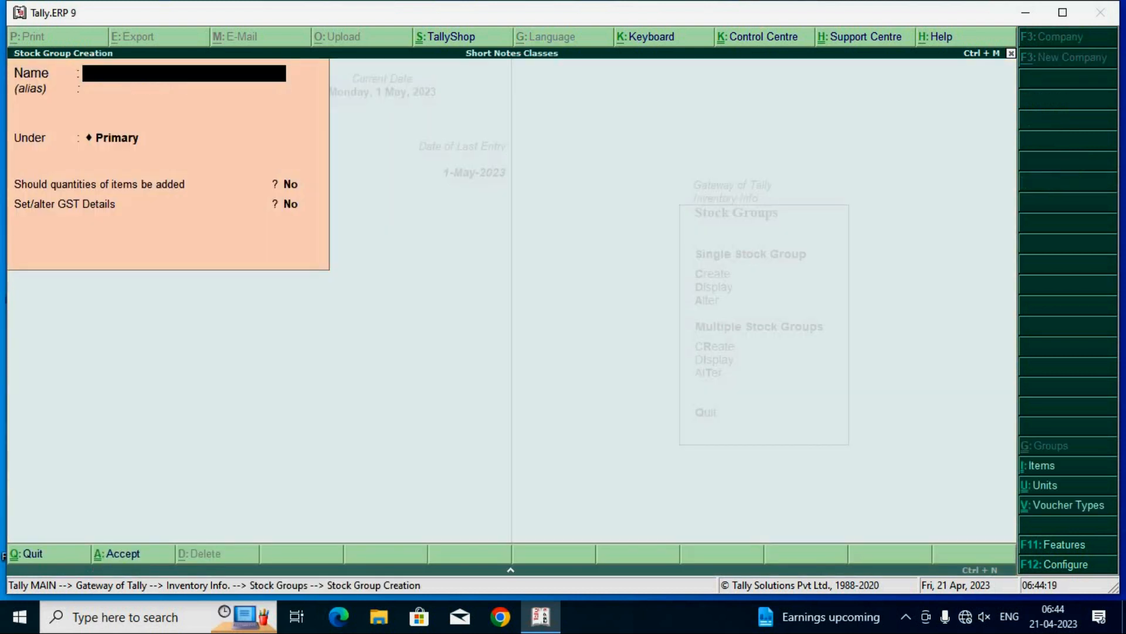
type("Med")
key("Return")
key("Return")
key("Return")
key("Return")
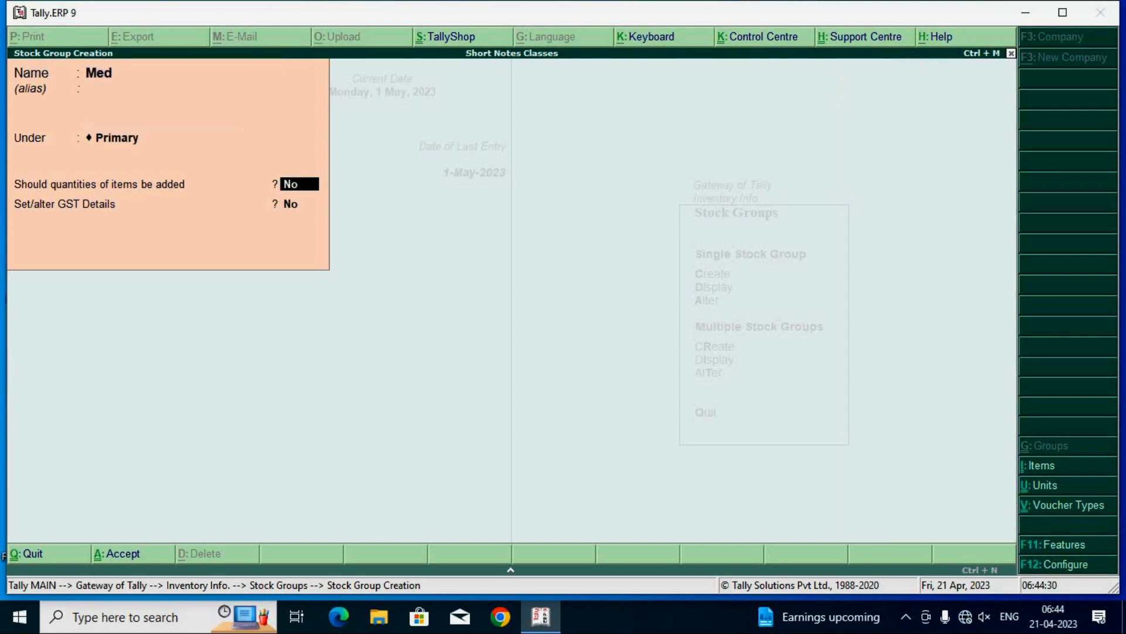
Step: Turn on GST details for the Med stock group and set its taxability to Taxable
type("y")
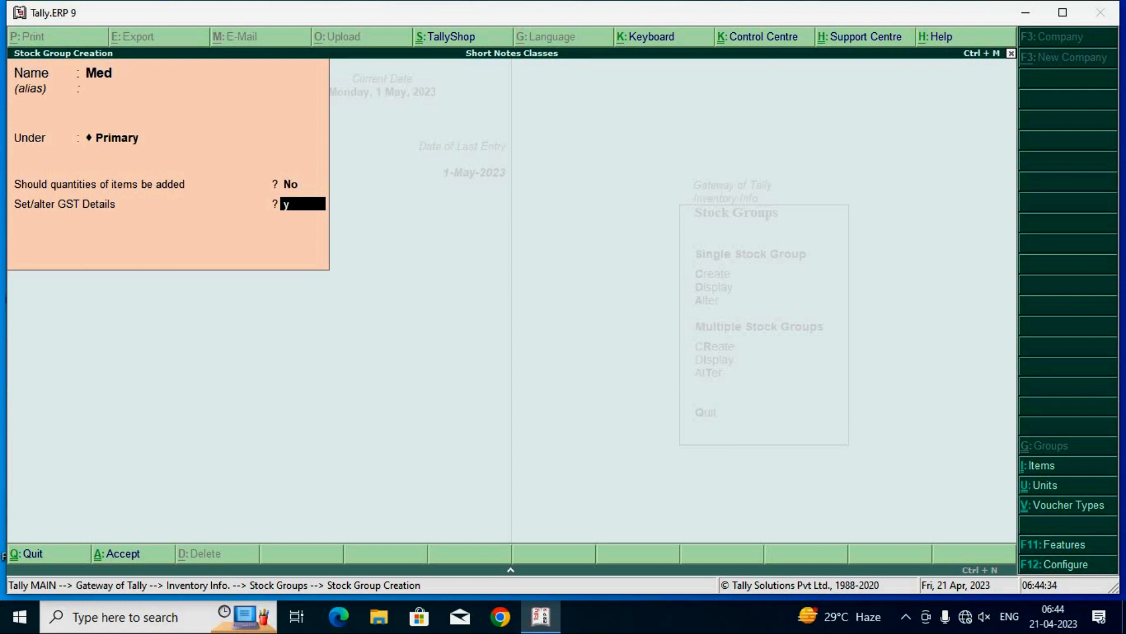
key("Return")
key("Down")
key("Down")
key("Down")
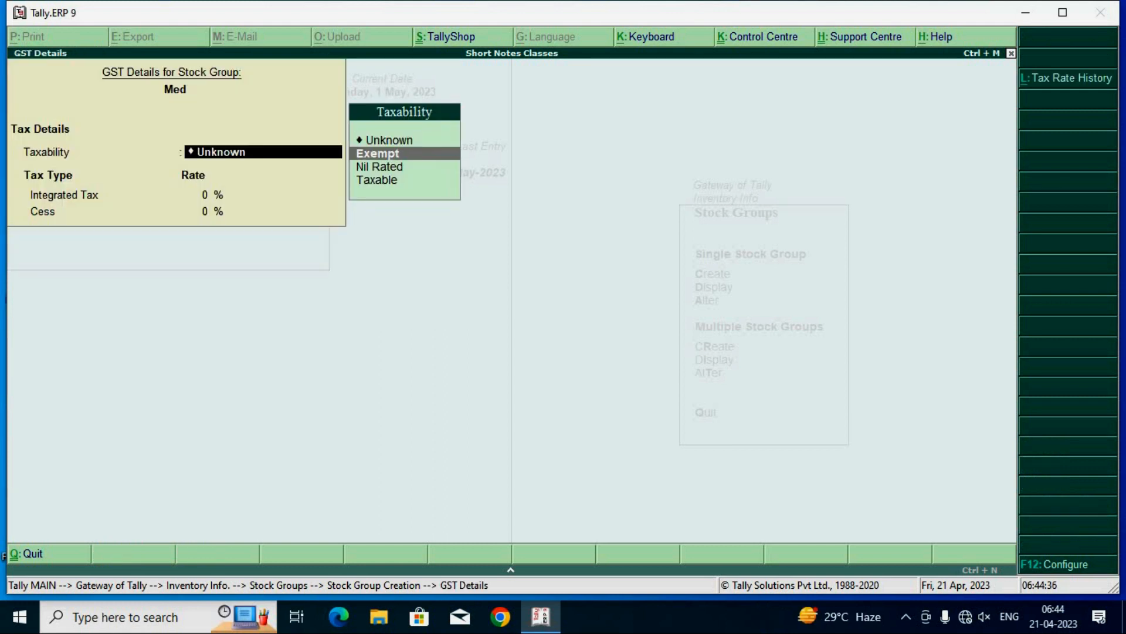
key("Return")
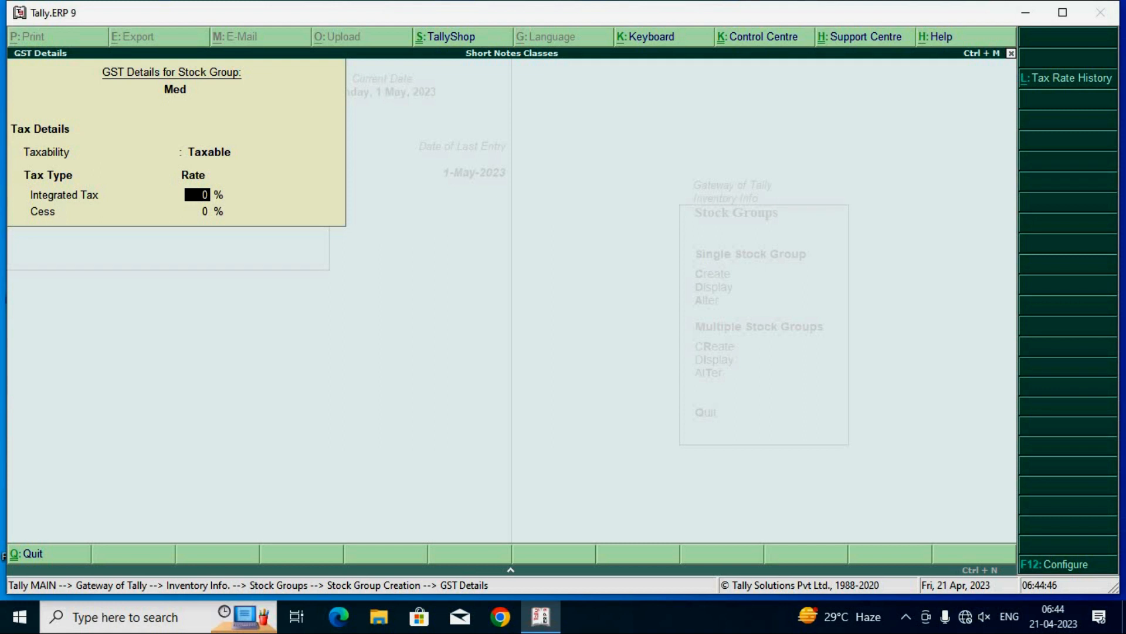
Step: Configure the GST details to show all GST tax types
key("F12")
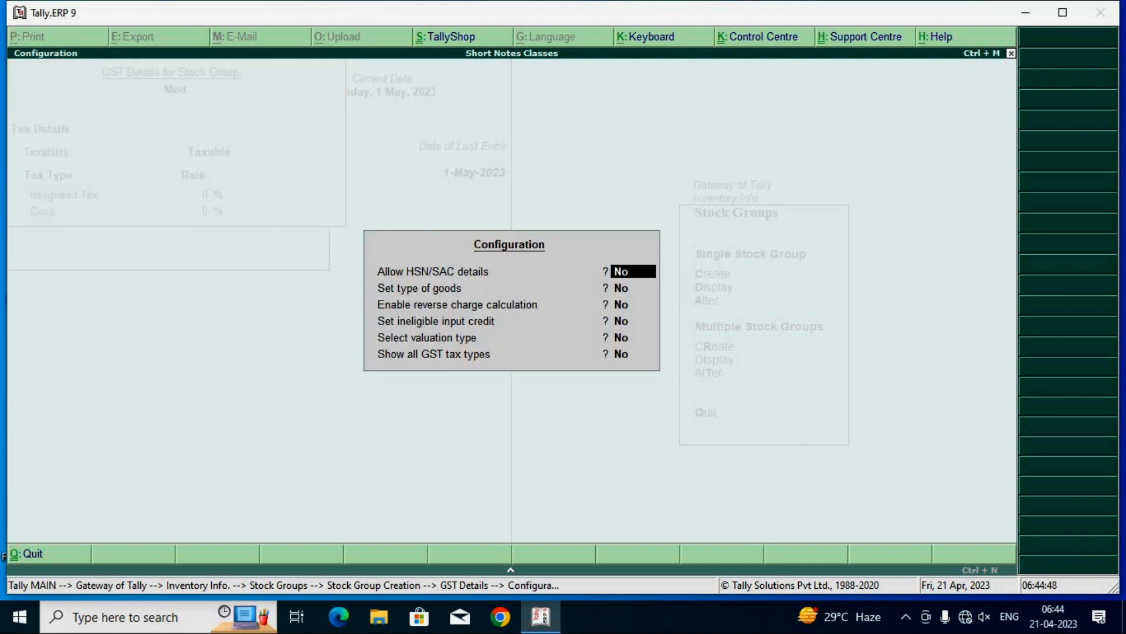
key("Return")
key("Return")
key("Return")
key("Return")
key("Return")
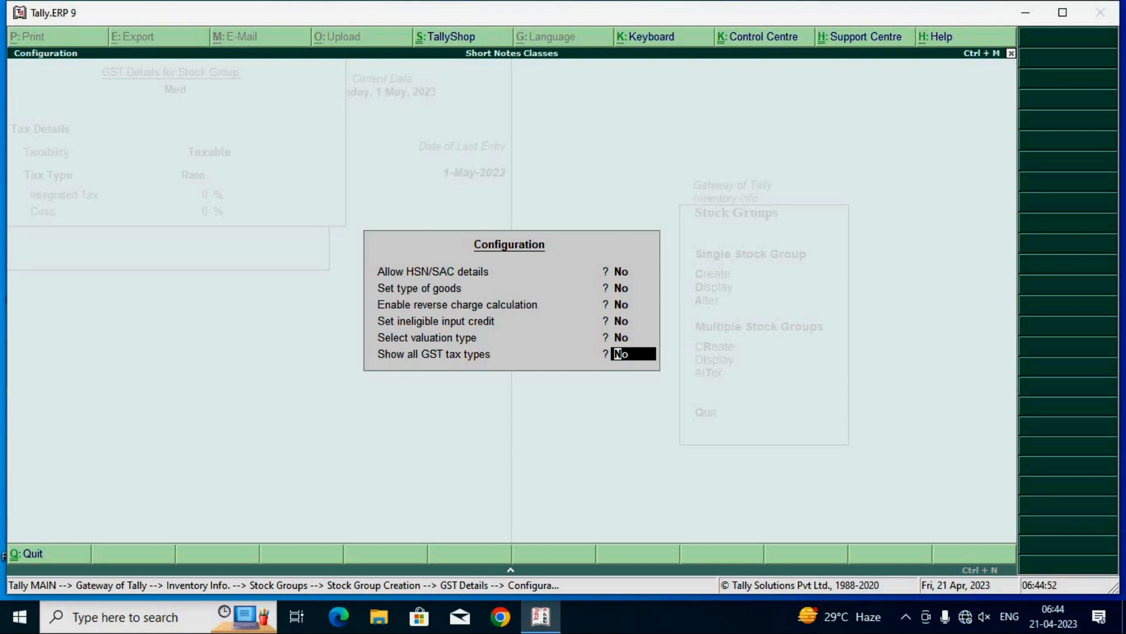
type("y")
key("Return")
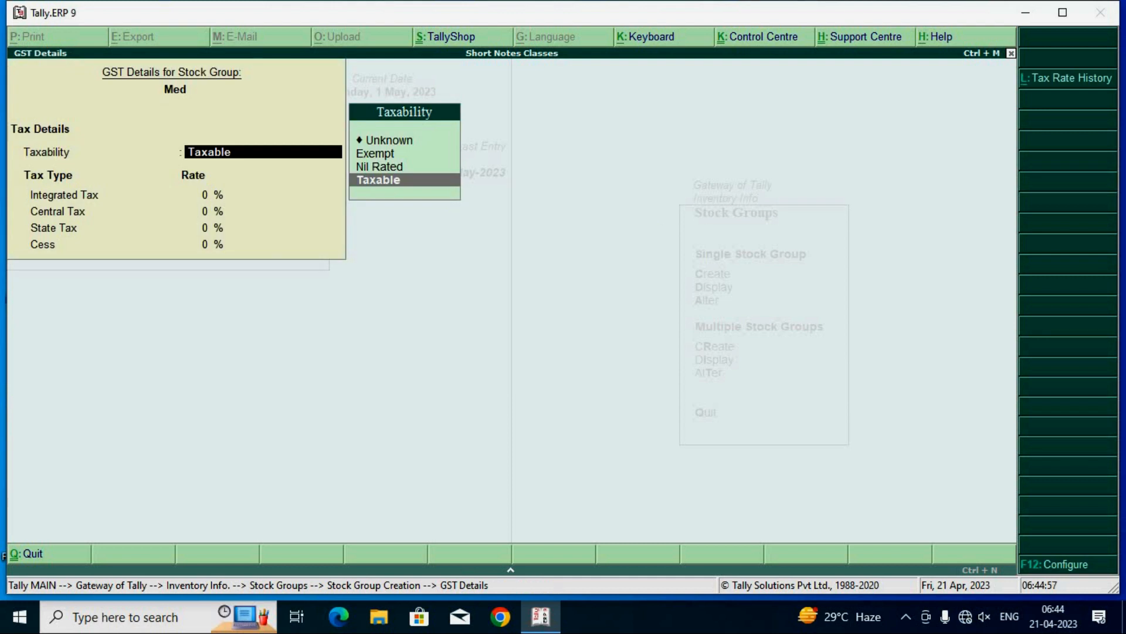
Step: Set the Med group's integrated tax rate to 18% and save the stock group
key("Return")
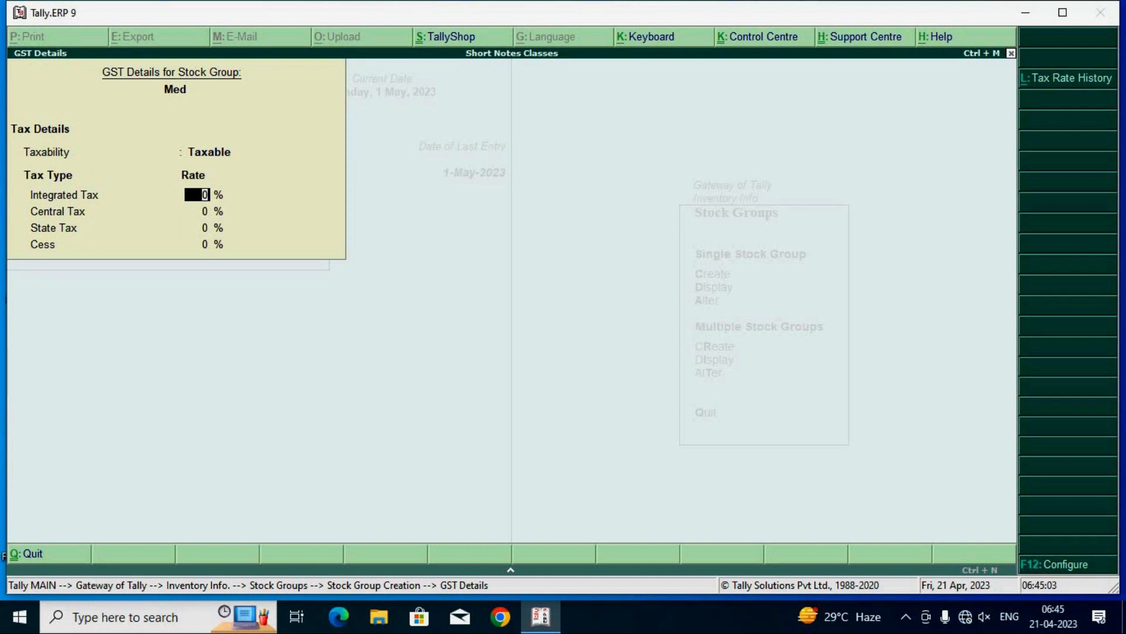
type("18")
key("Return")
key("Return")
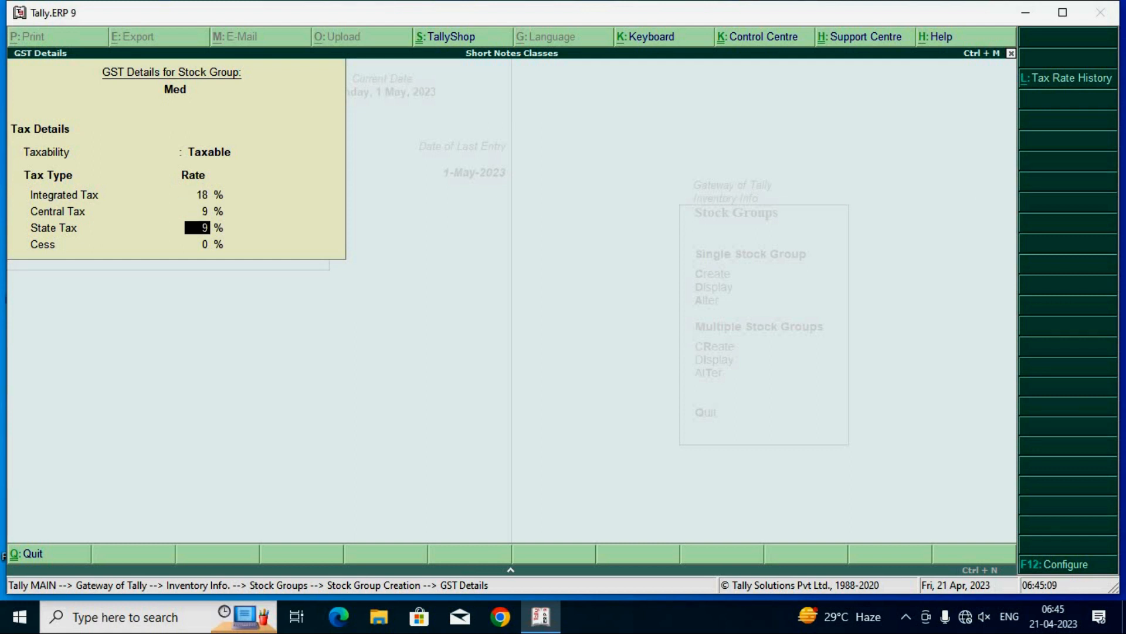
key("Return")
key("Return")
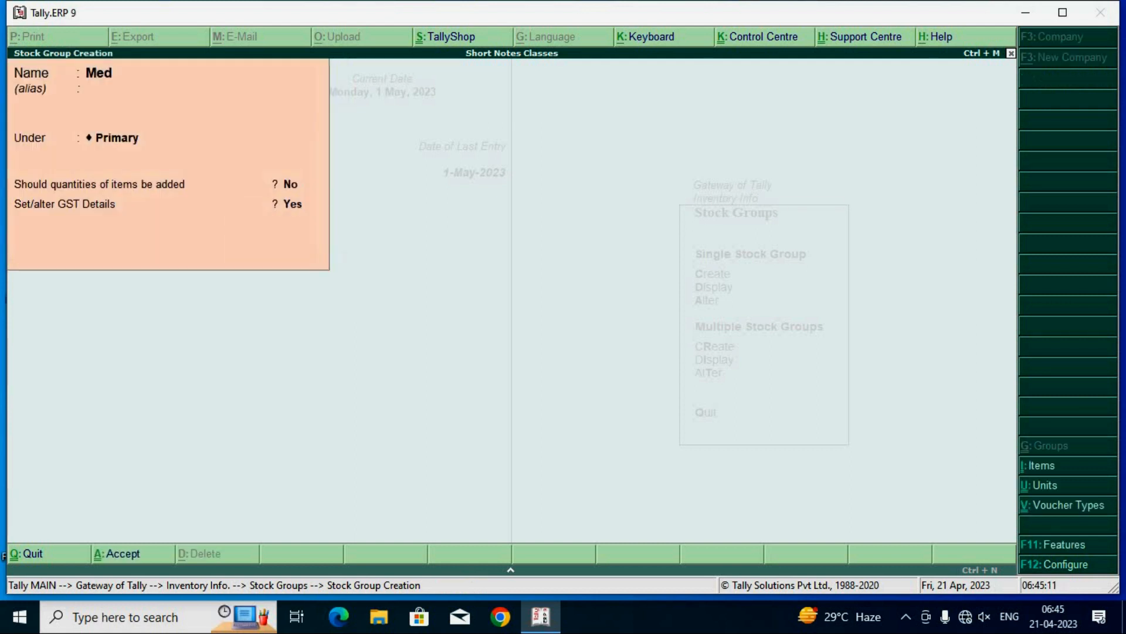
key("Return")
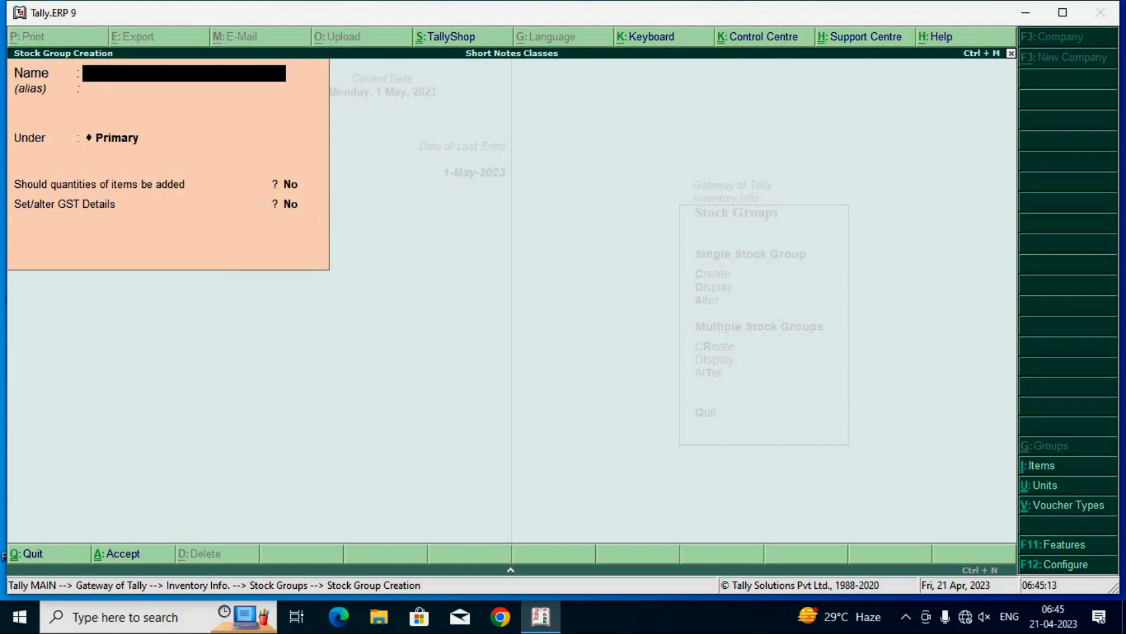
Step: Leave stock group creation and start a new single stock item named Baby Oil
key("Escape")
key("Return")
key("Escape")
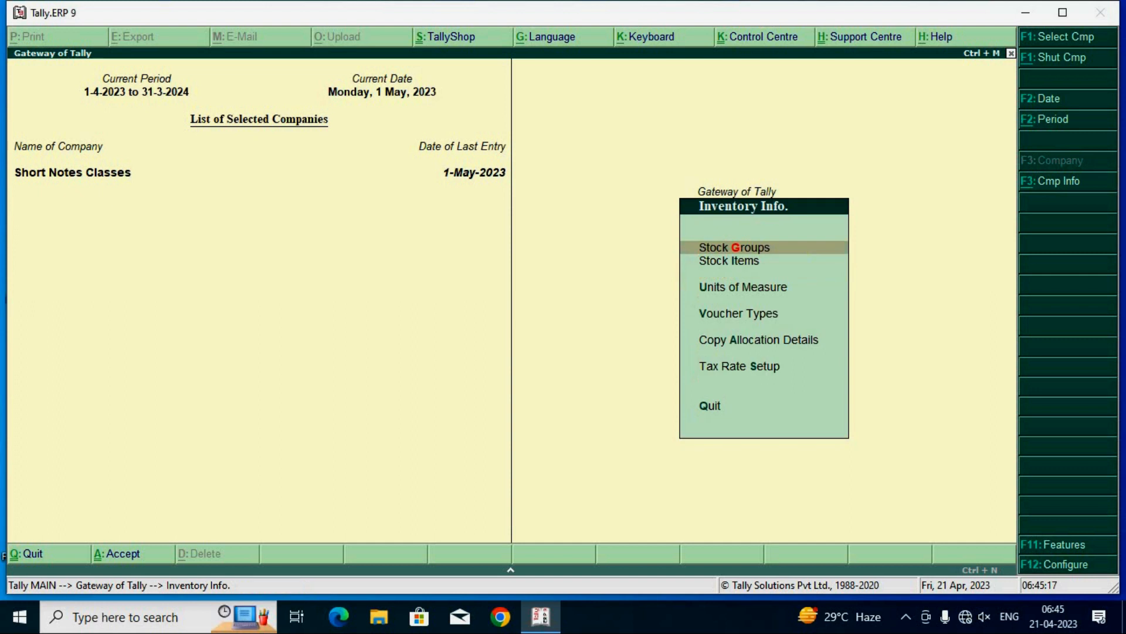
key("Down")
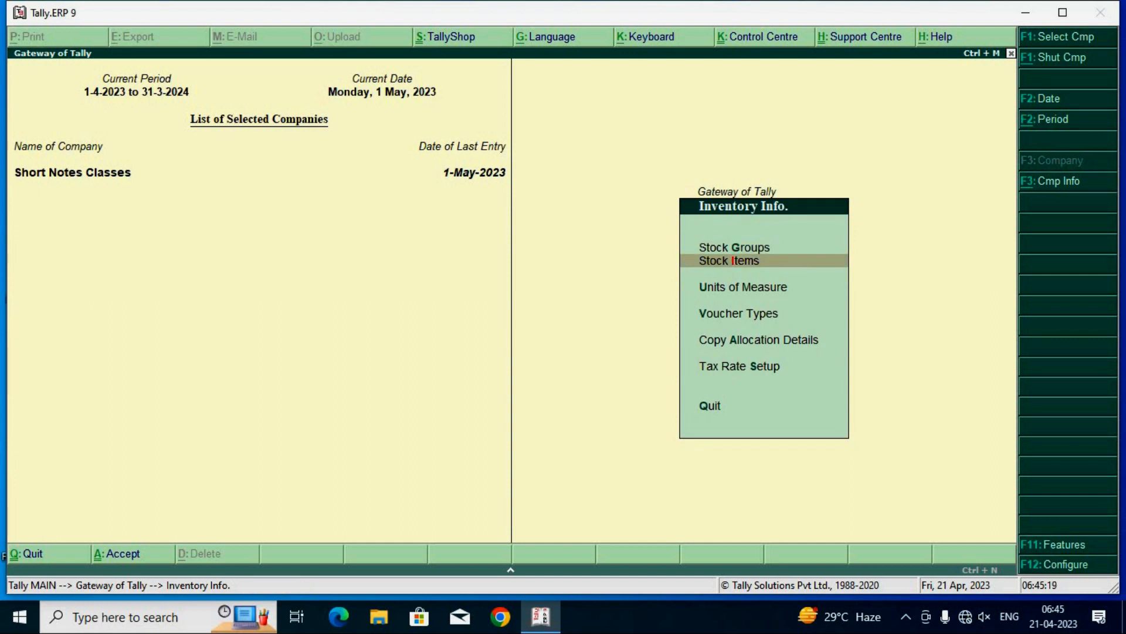
key("Return")
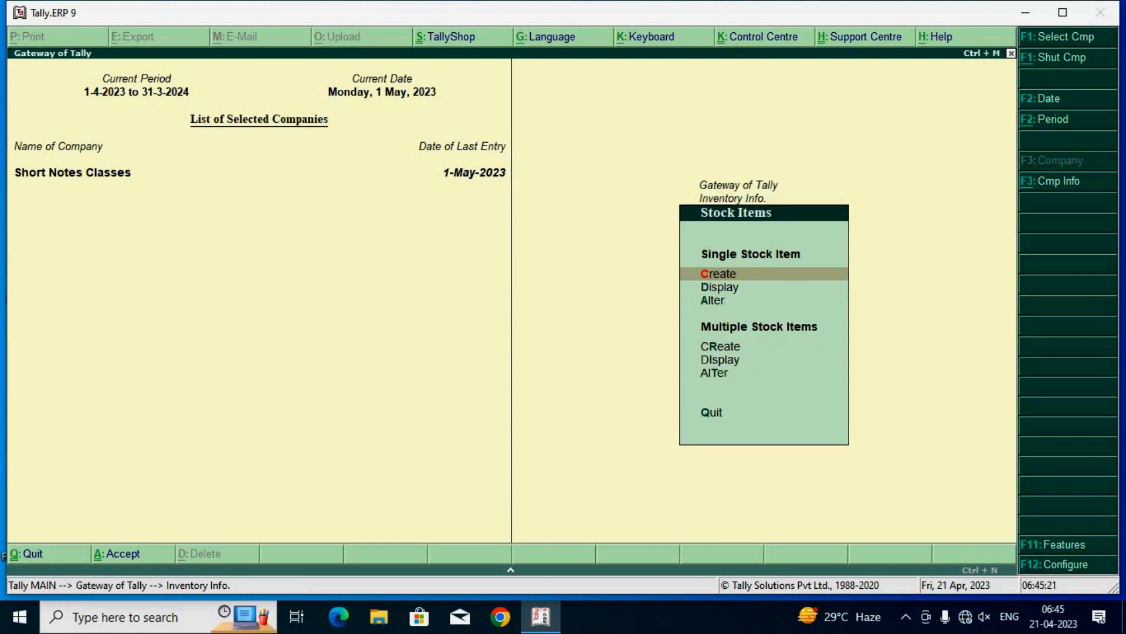
key("Return")
type("Baby Oil")
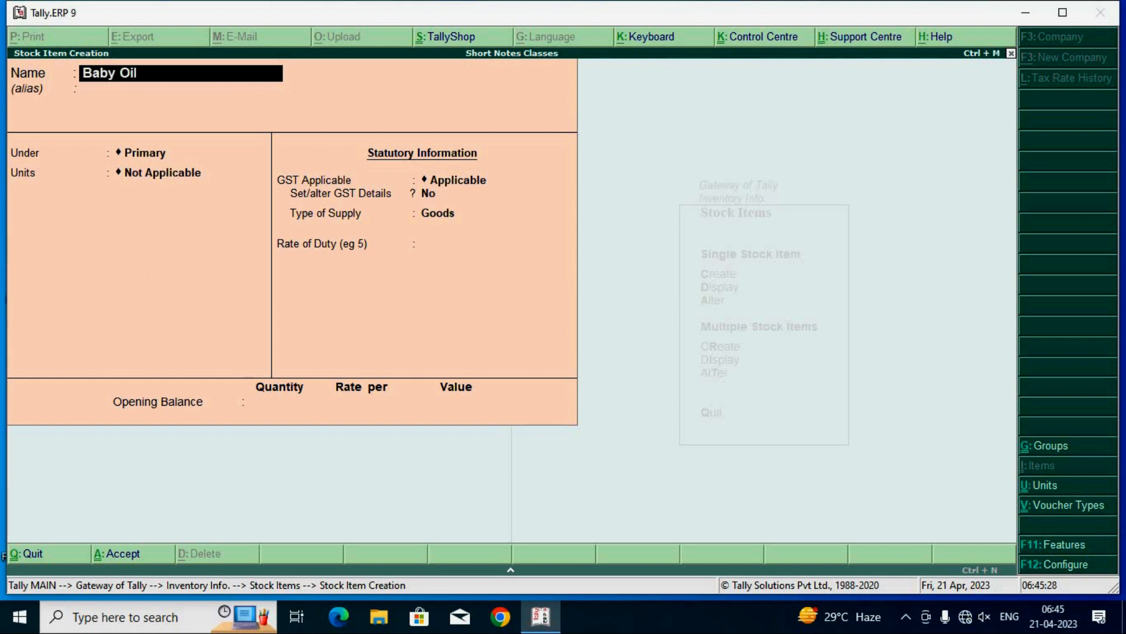
key("Return")
key("Return")
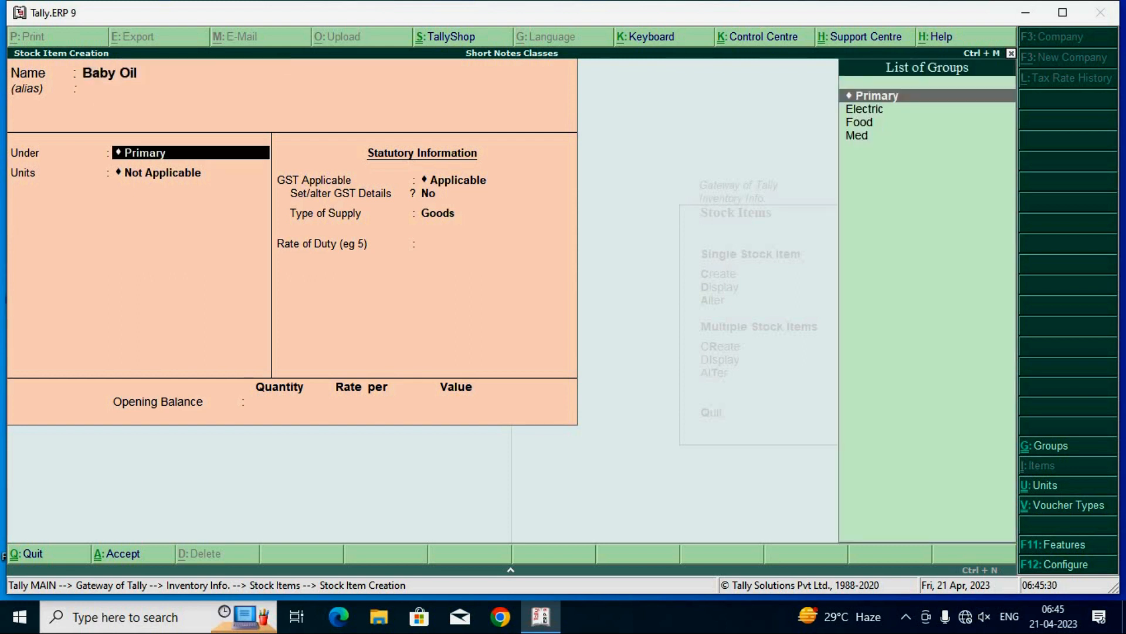
Step: Place Baby Oil under the Med group and set its unit to ps
key("Down")
key("Down")
key("Down")
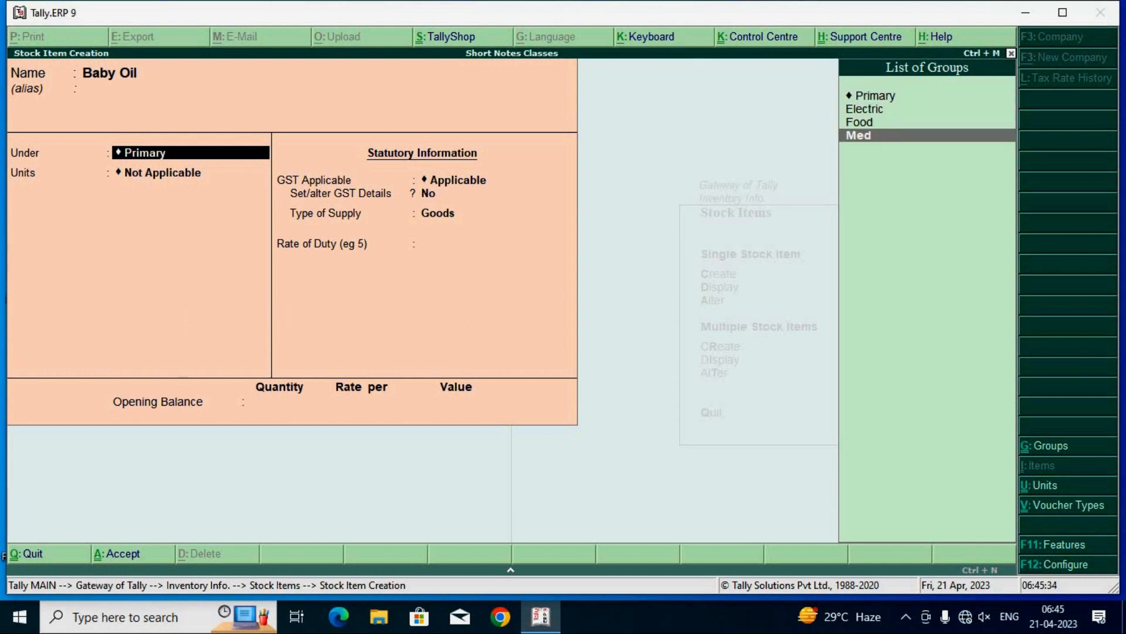
key("Return")
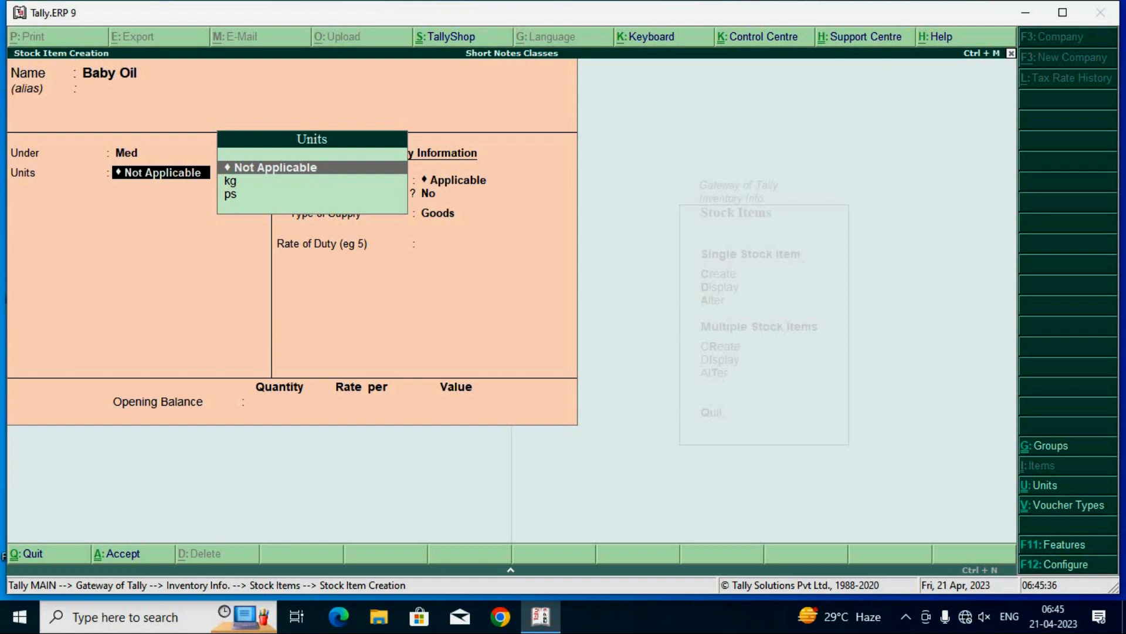
key("Down")
key("Down")
key("Return")
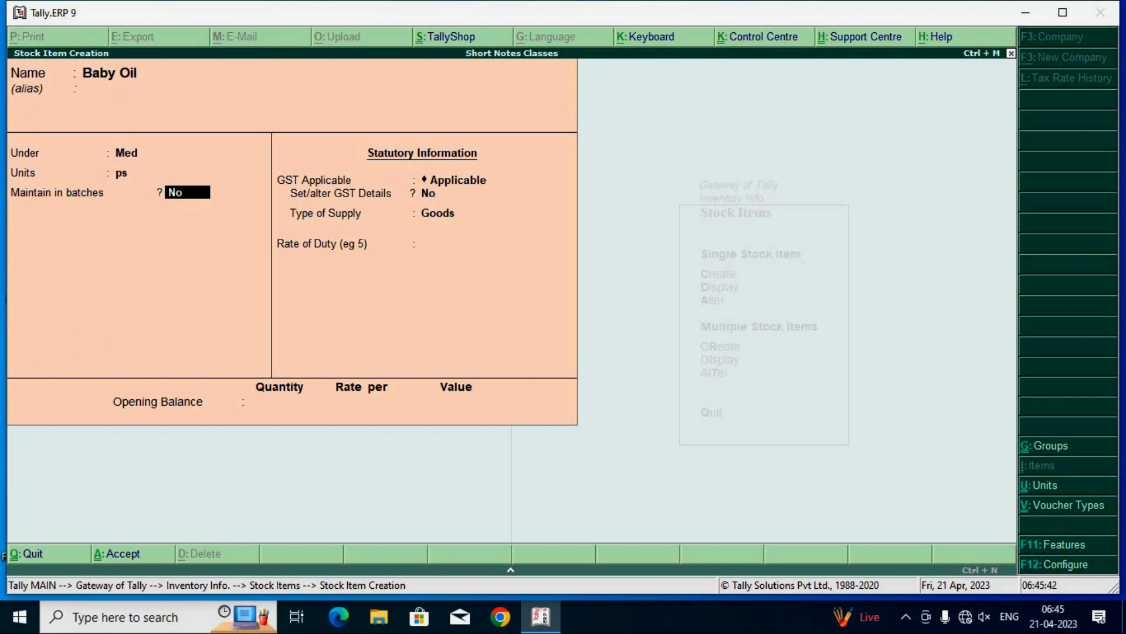
Step: Enable maintaining Baby Oil in batches, with manufacturing date tracking and expiry dates
key("y")
key("Return")
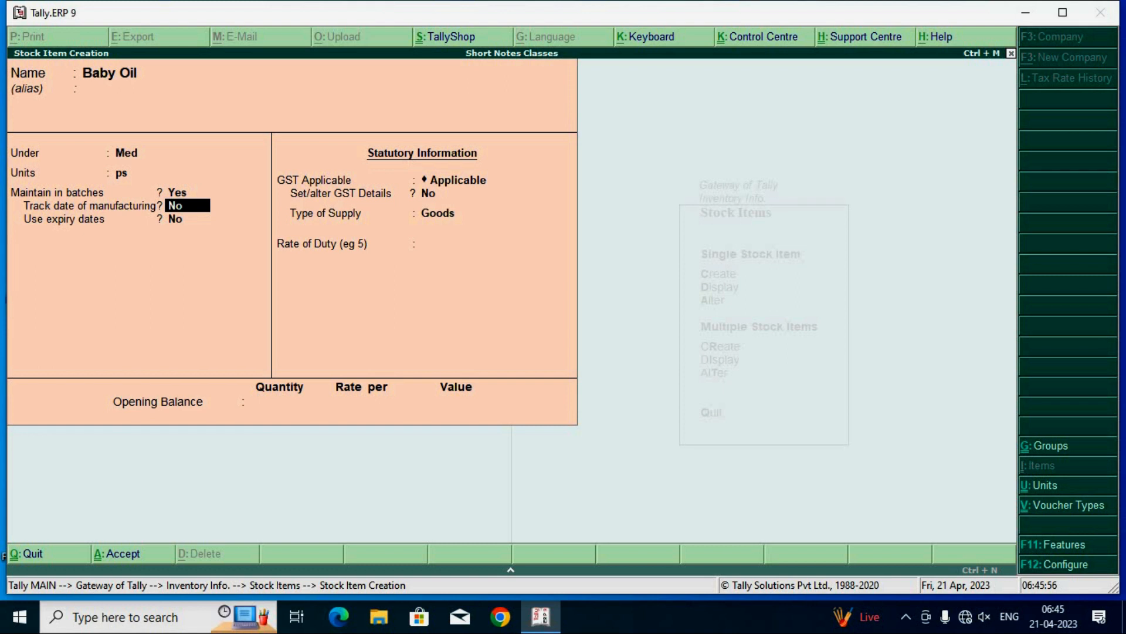
type("y")
key("Return")
type("y")
key("Return")
Step: Complete the remaining statutory and opening balance fields and save the Baby Oil stock item
key("Return")
key("Return")
key("Return")
type("0")
key("Return")
key("Return")
key("y")
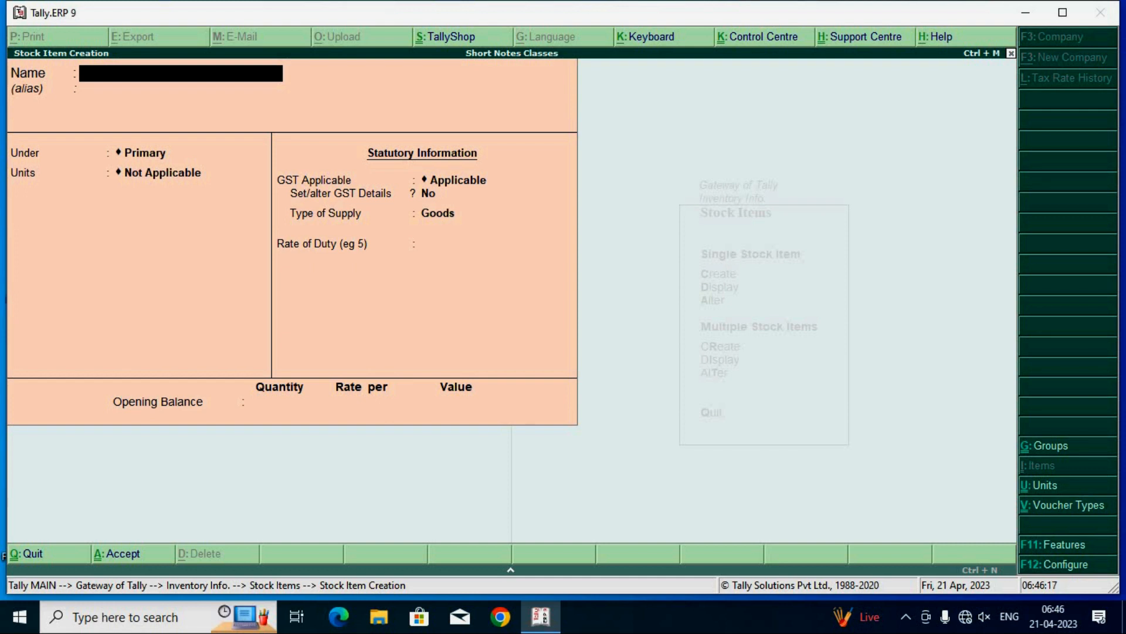
Step: Name the new stock item Paracitamol, place it under the Med group and set its unit to ps
type("Paracitamol")
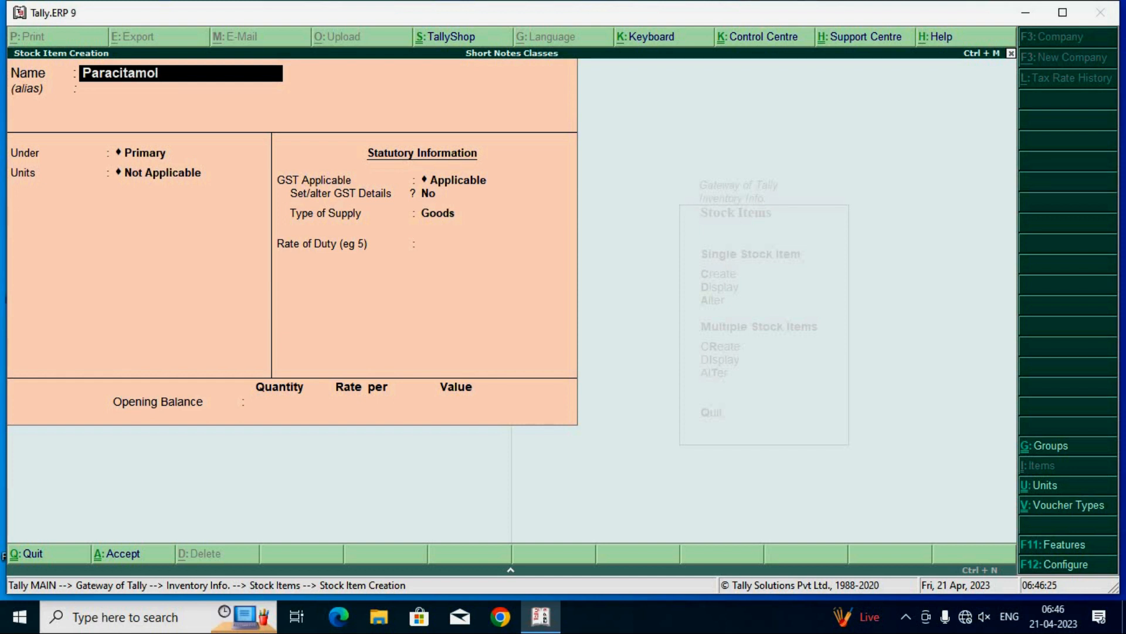
key("Return")
key("Down")
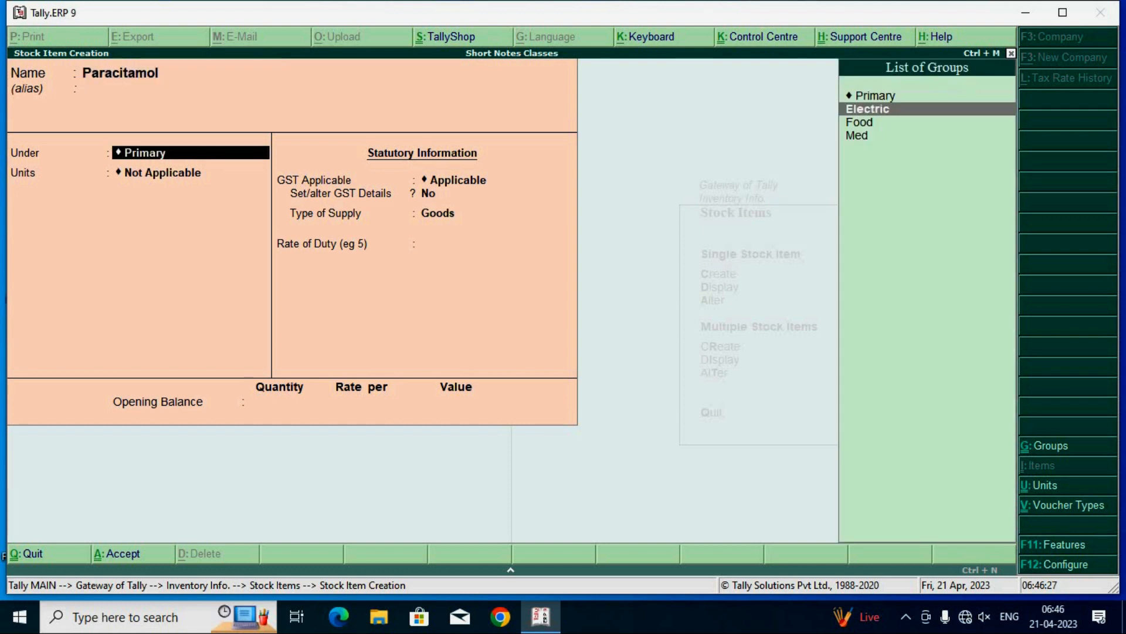
key("Down")
key("Down")
key("Return")
key("Down")
key("Down")
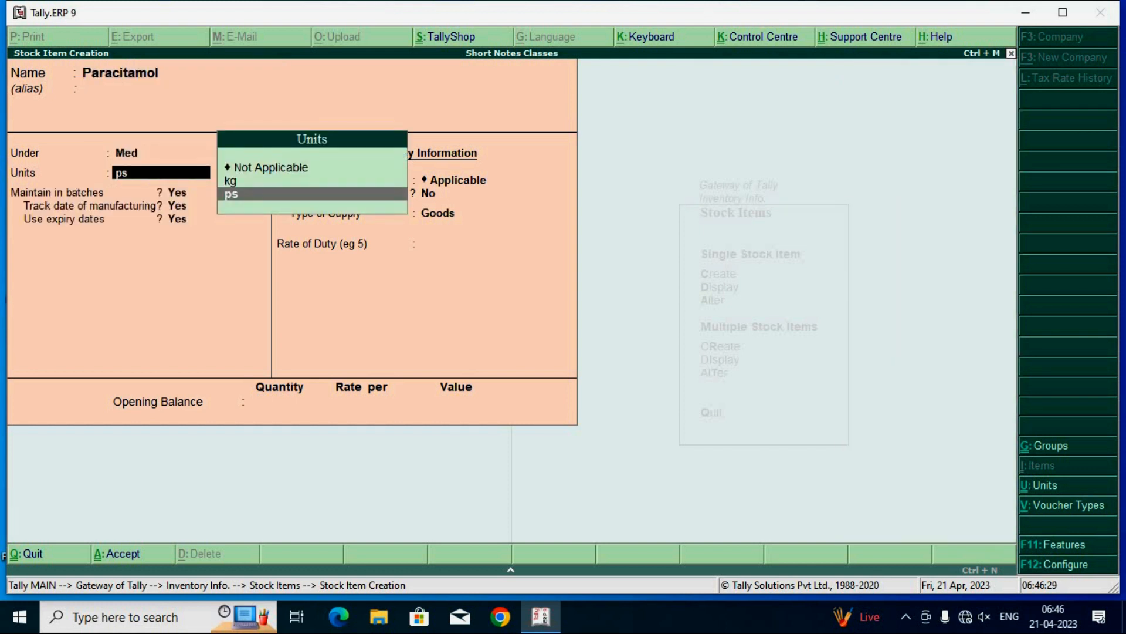
key("Return")
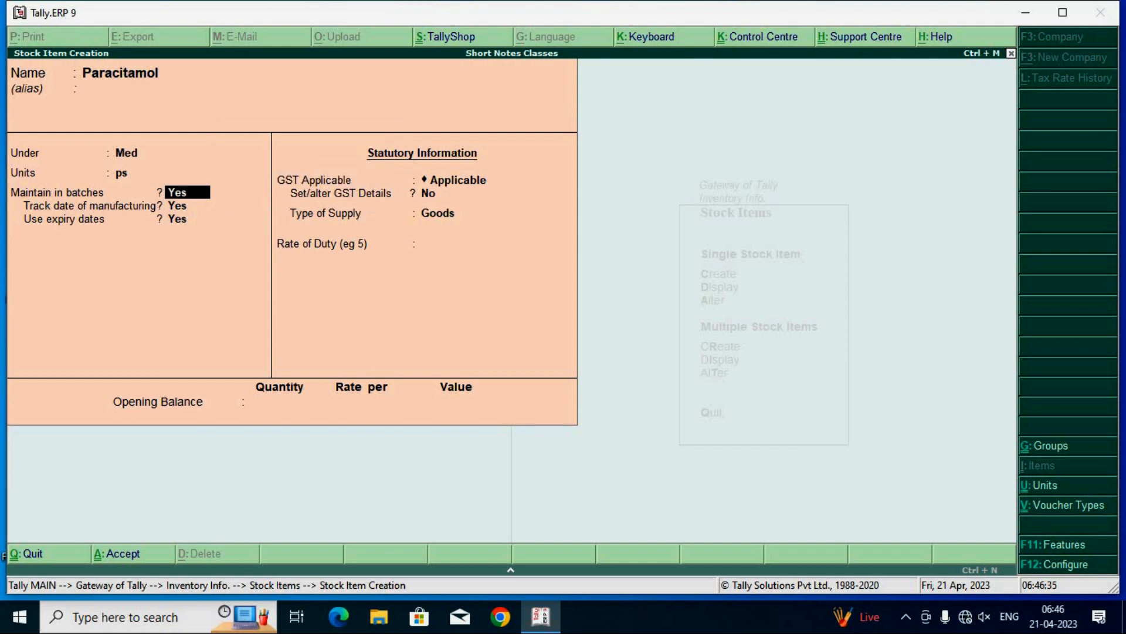
Step: Keep batches and expiry dates enabled for Paracitamol, turn off manufacturing date tracking, and save the item
key("Return")
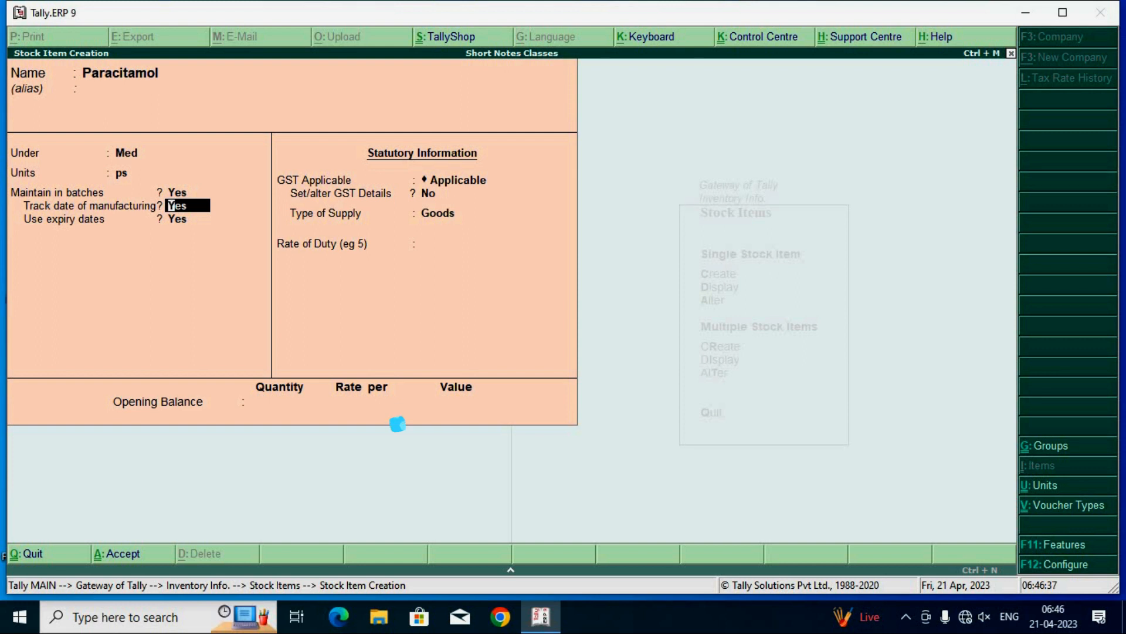
type("no")
key("Return")
key("Return")
key("Return")
key("Return")
key("Return")
key("Return")
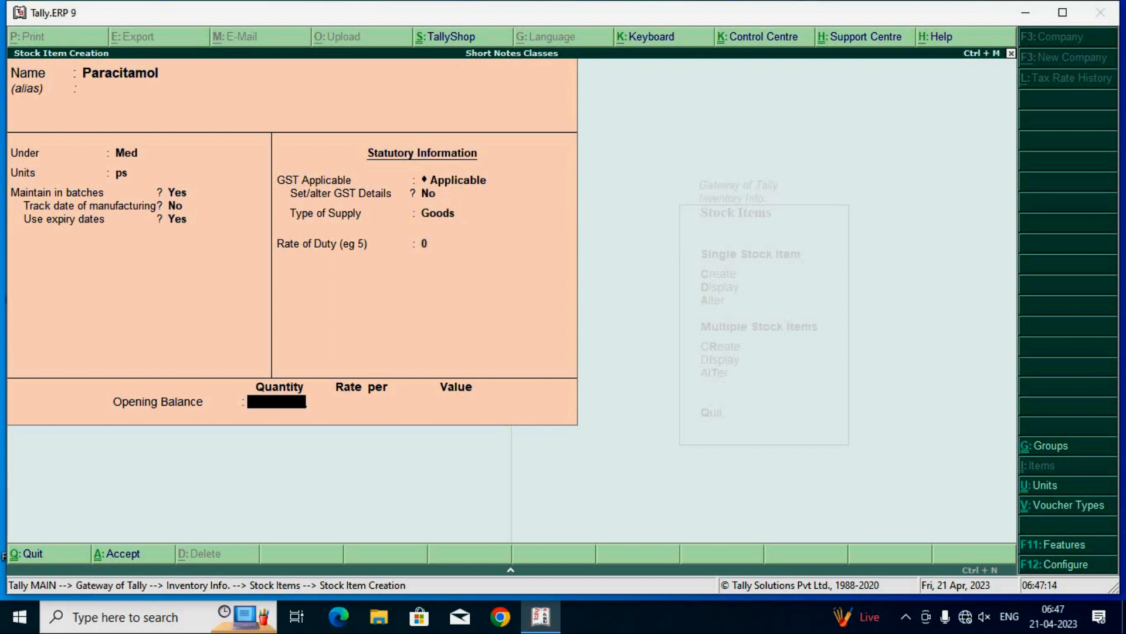
key("Return")
key("Return")
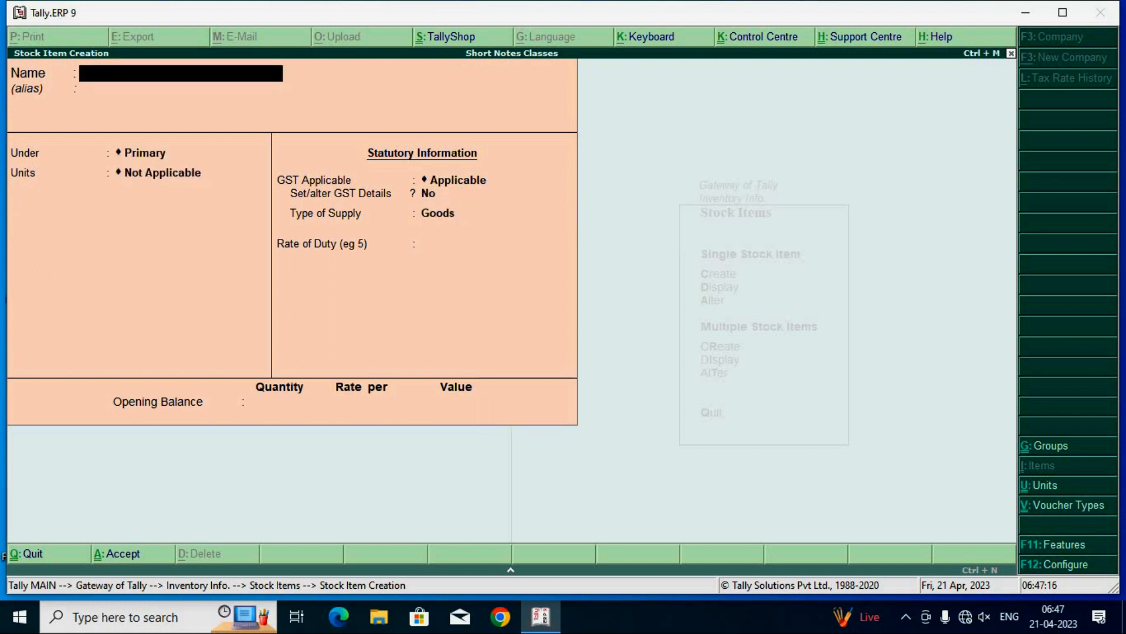
Step: Leave stock item creation and start a new purchase voucher
key("Escape")
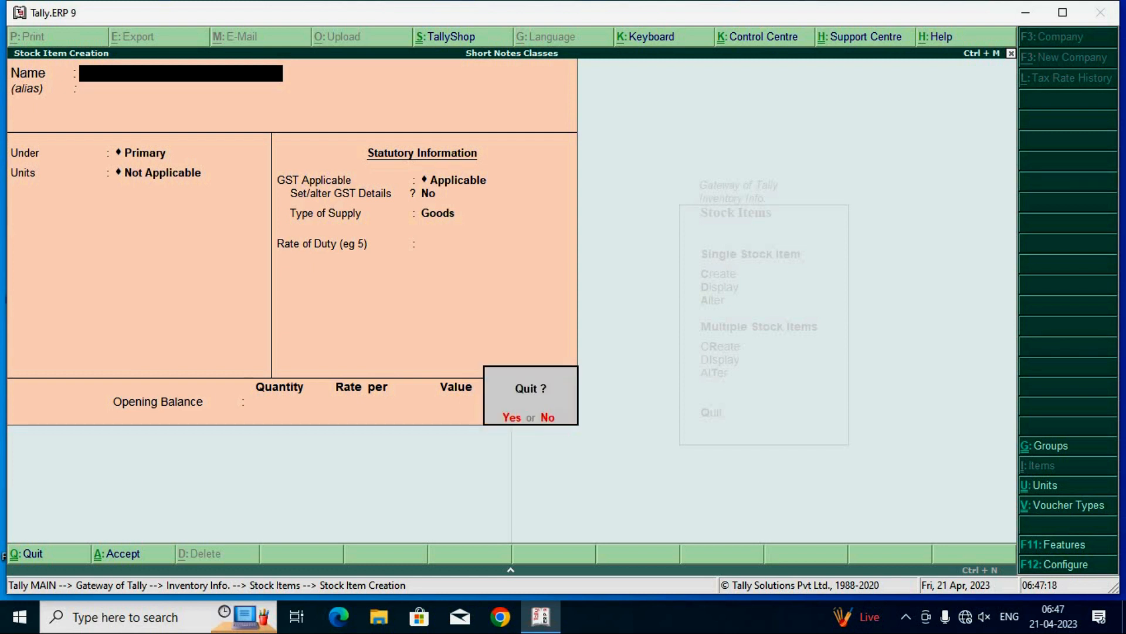
key("y")
key("Escape")
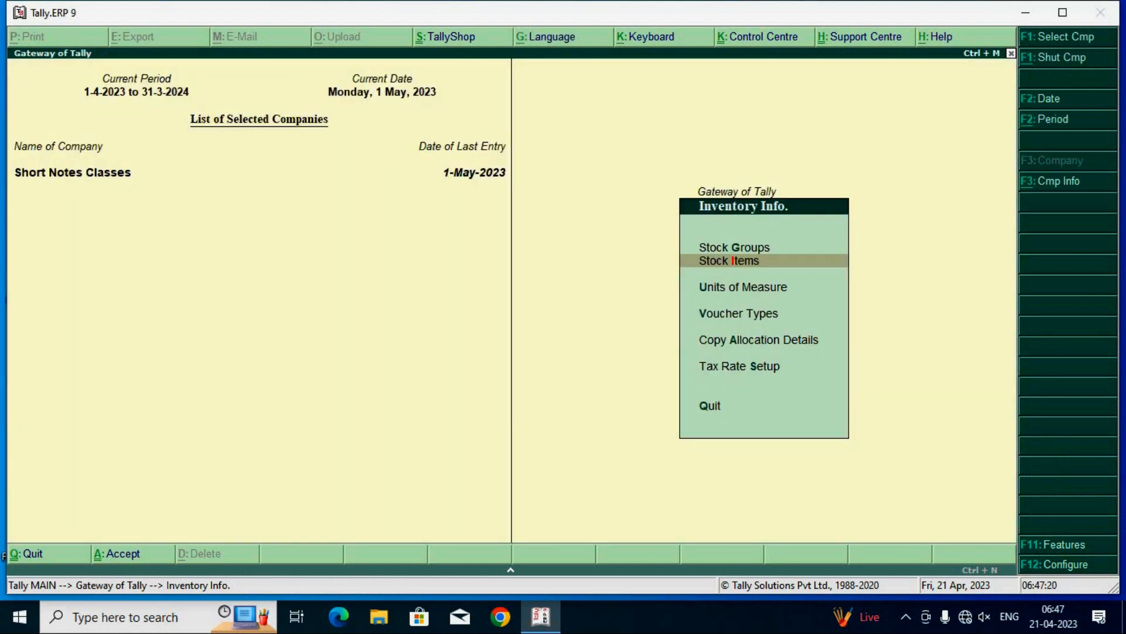
key("Escape")
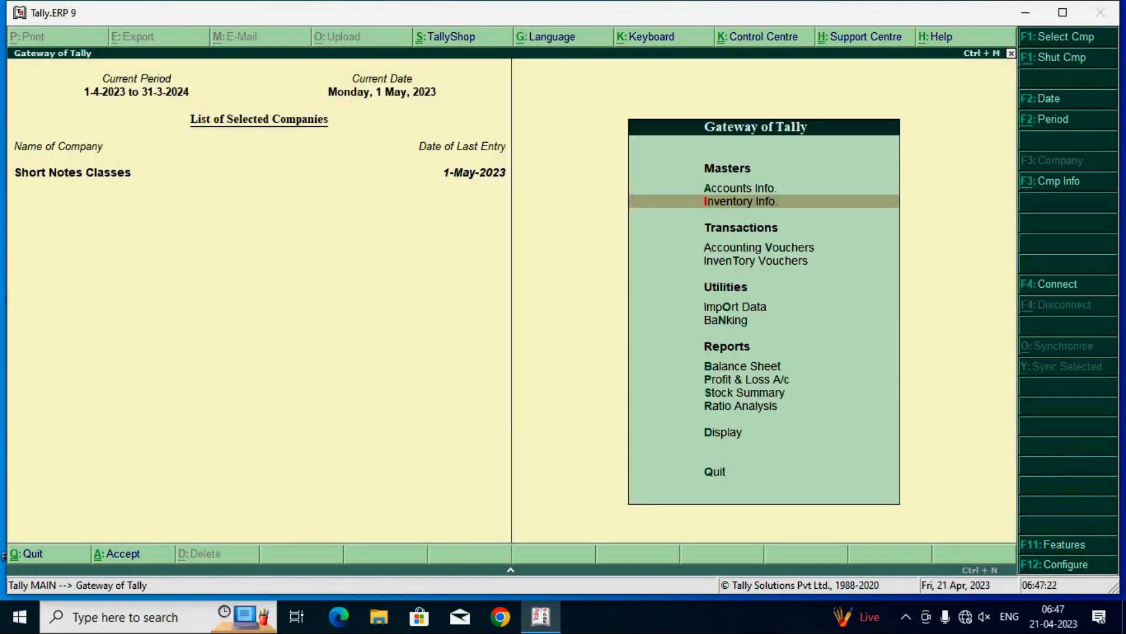
key("Down")
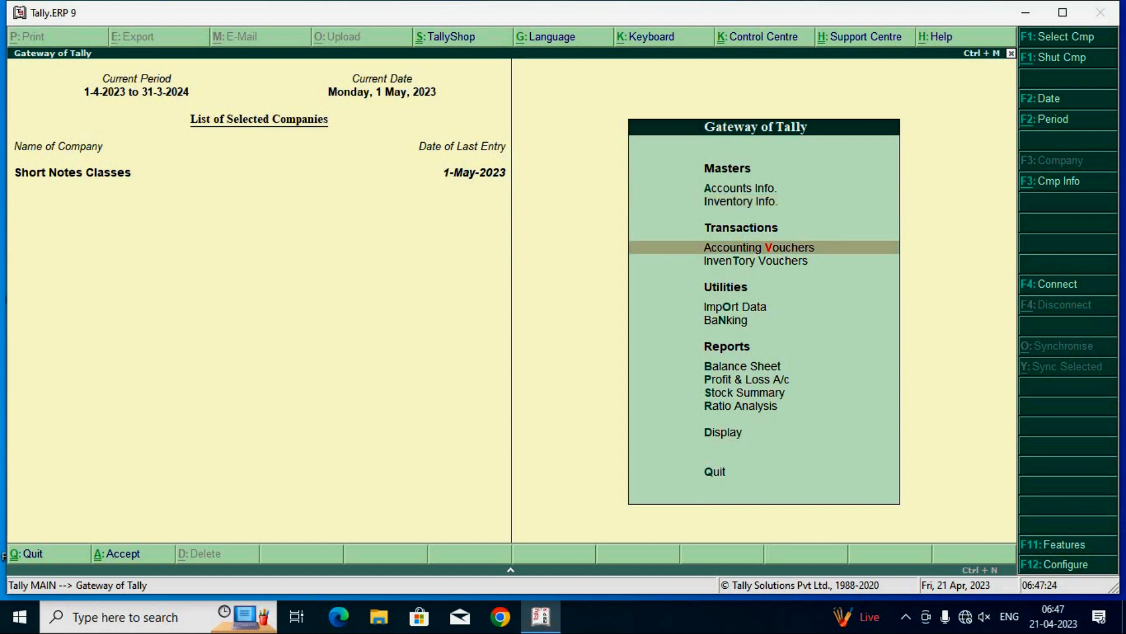
key("Return")
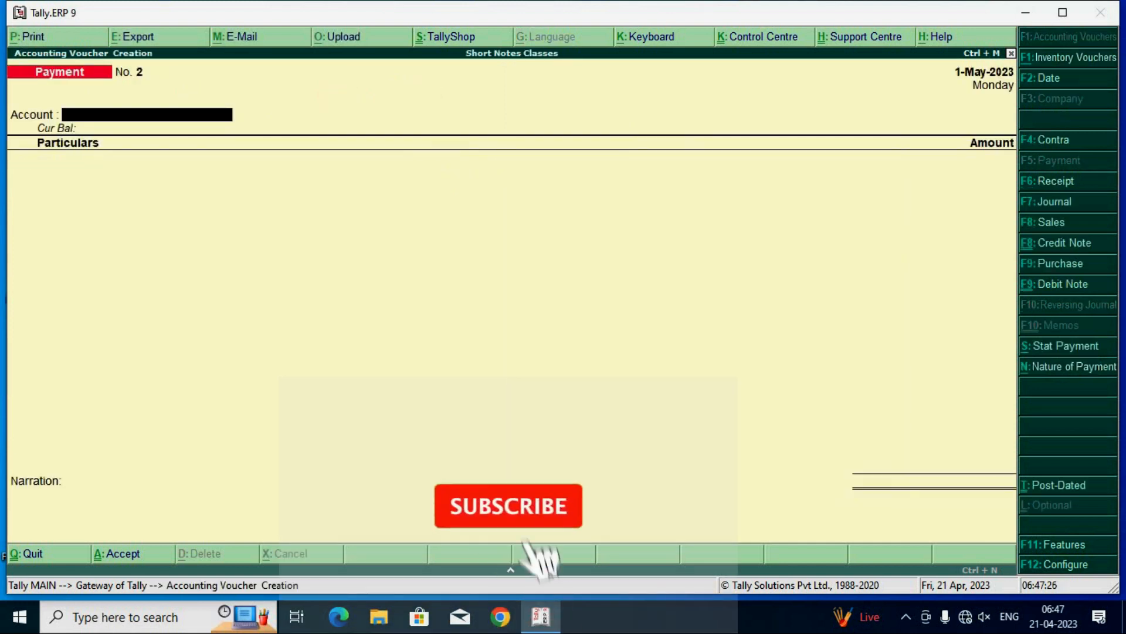
key("F9")
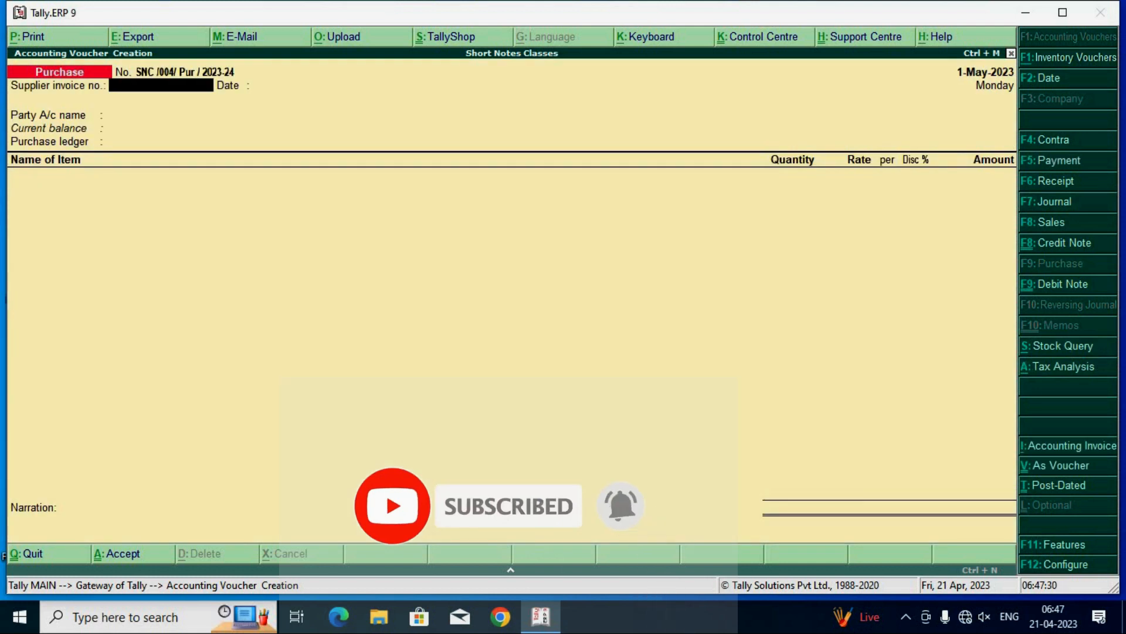
Step: Leave the supplier invoice number blank and choose Cash as the purchase voucher's party account
key("Return")
key("Return")
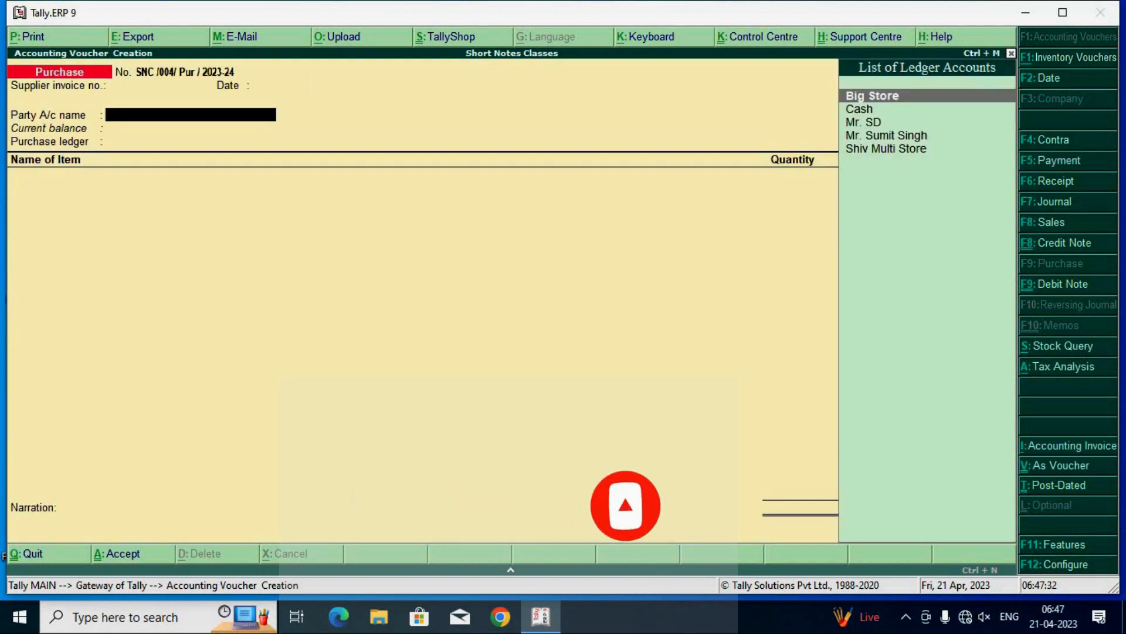
key("Down")
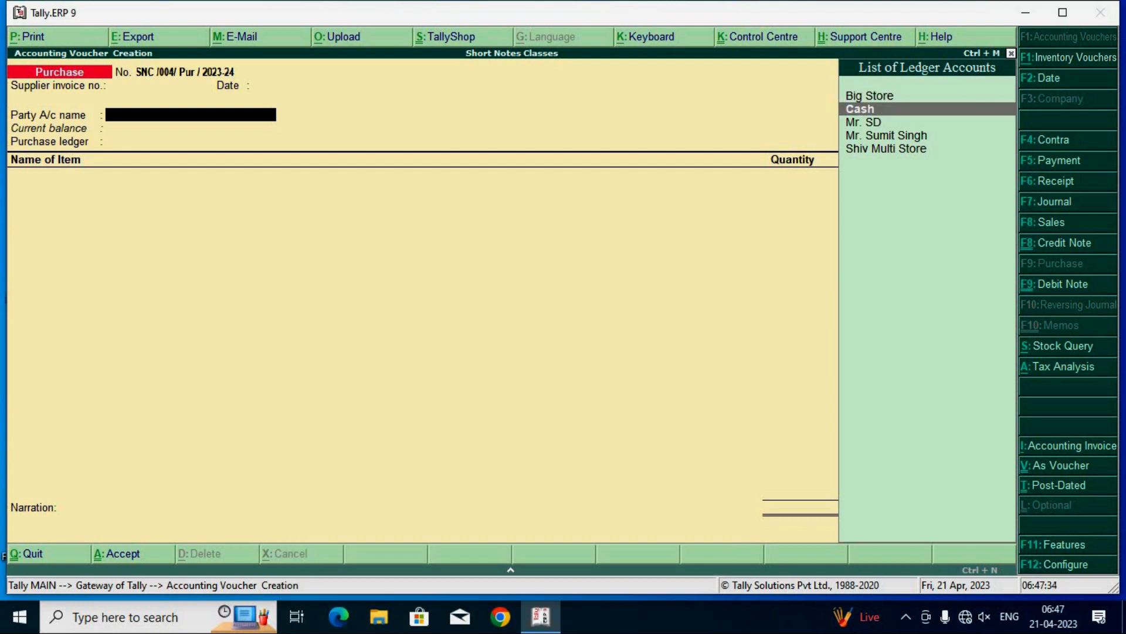
key("Return")
Step: Set the supplier's GST registration type to Regular, keeping Uttar Pradesh as the state, and use the Purchase ledger
key("Return")
key("Return")
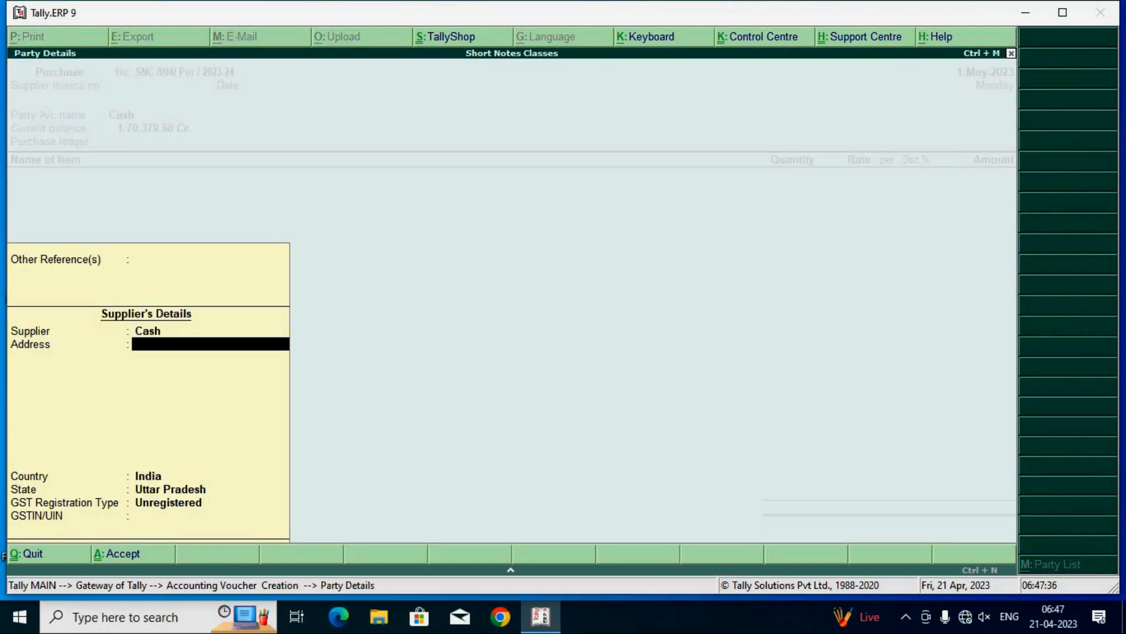
key("Return")
key("Return")
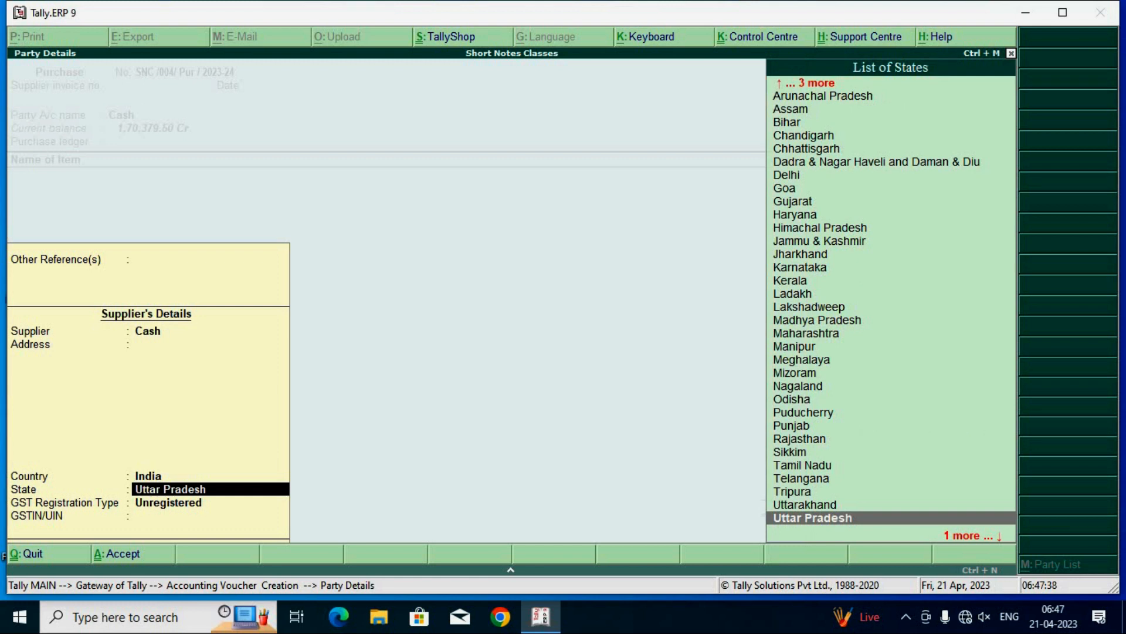
key("Return")
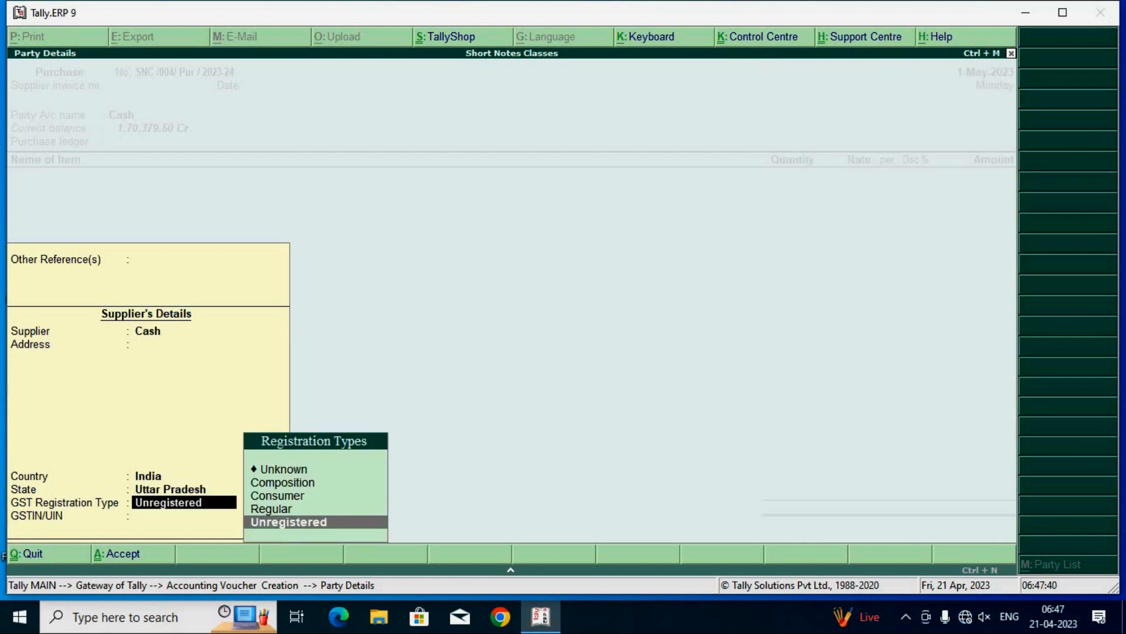
key("Up")
key("Return")
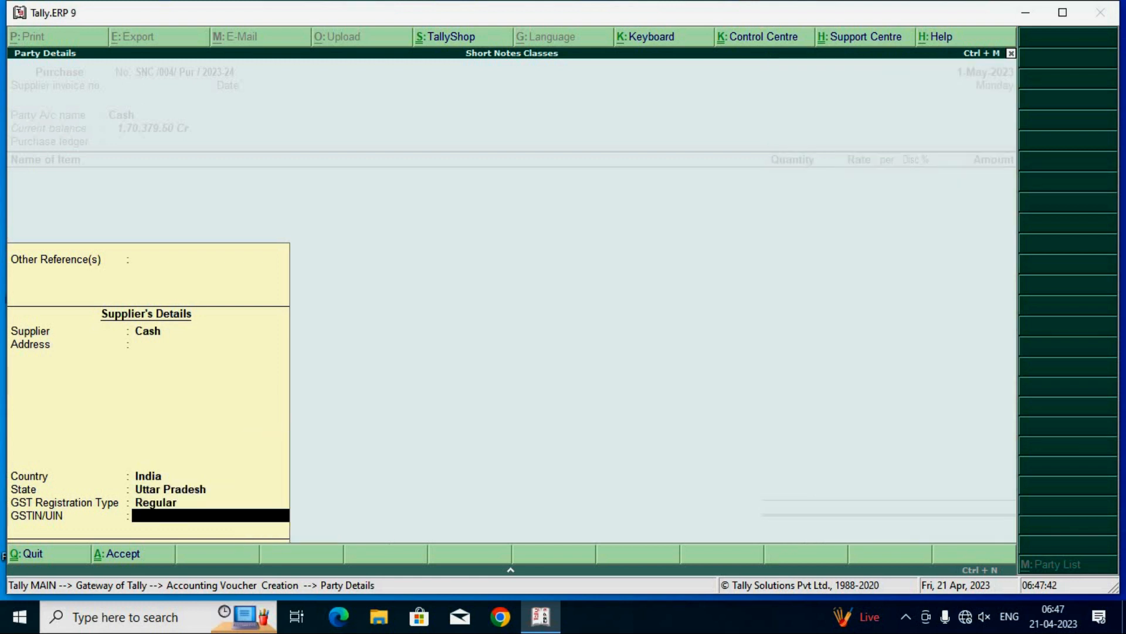
key("Return")
key("Return")
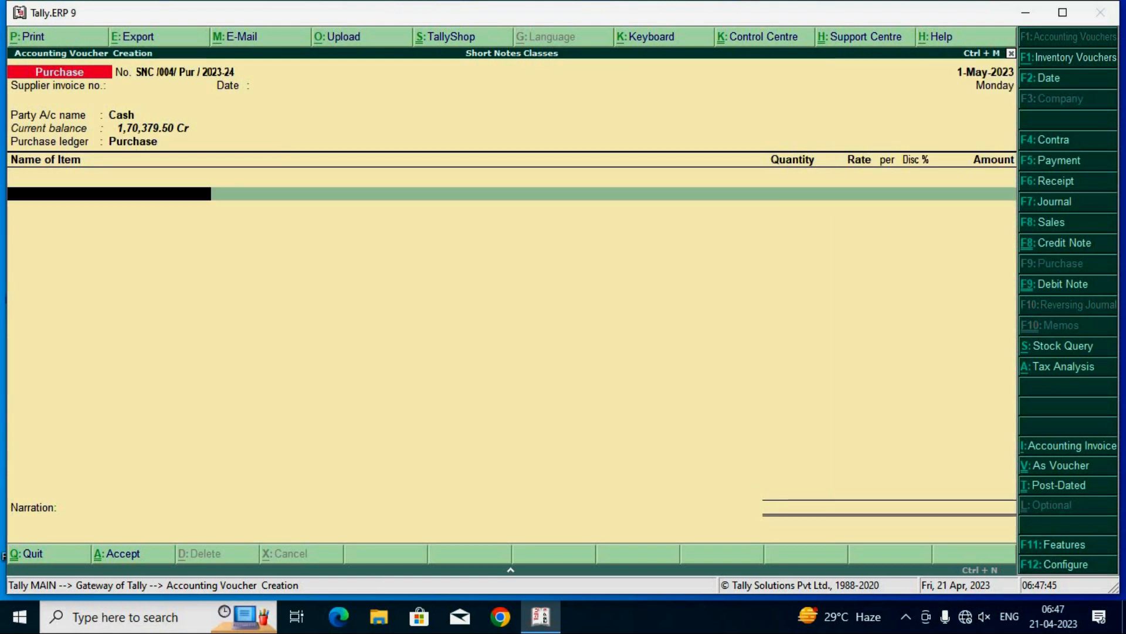
Step: Add Baby Oil to the purchase voucher under a new batch numbered 12345
type("B")
key("Return")
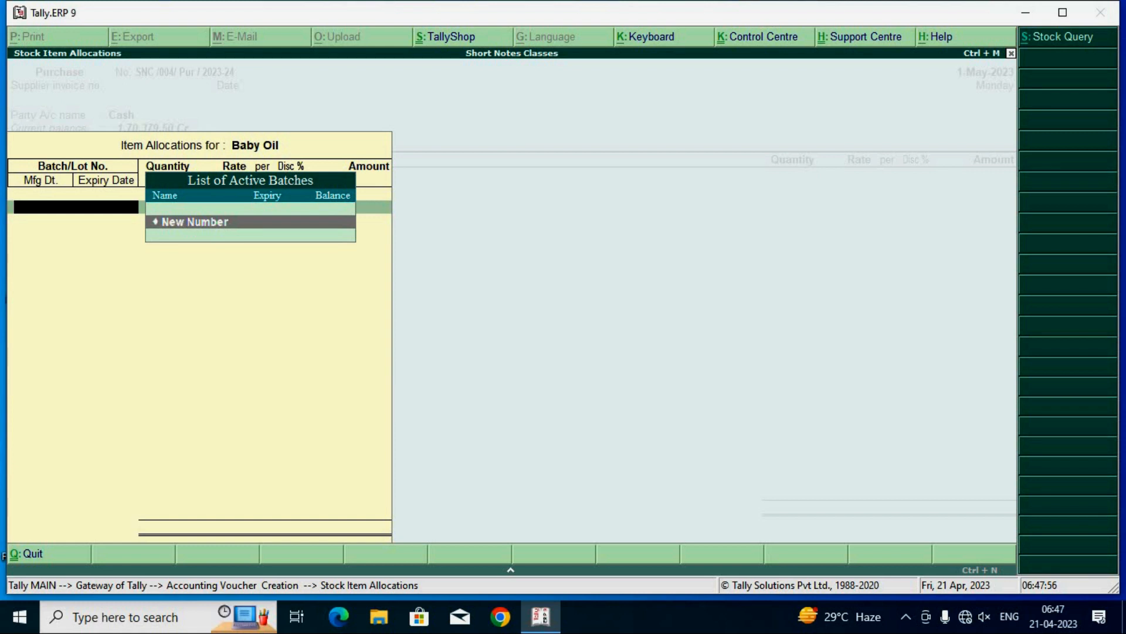
key("Return")
type("12345")
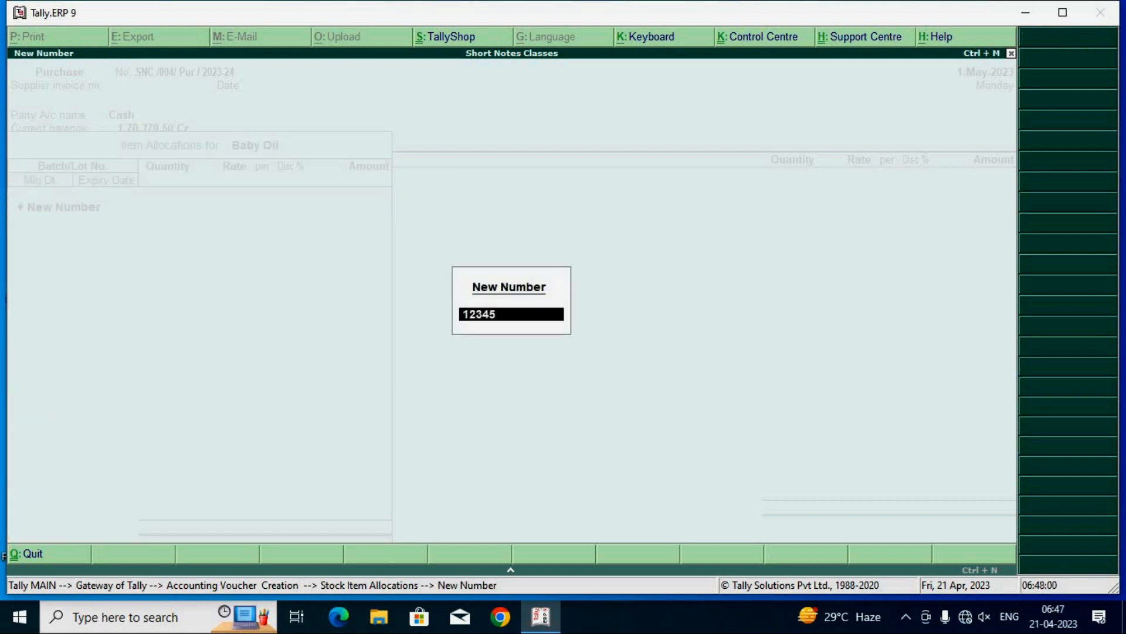
key("Return")
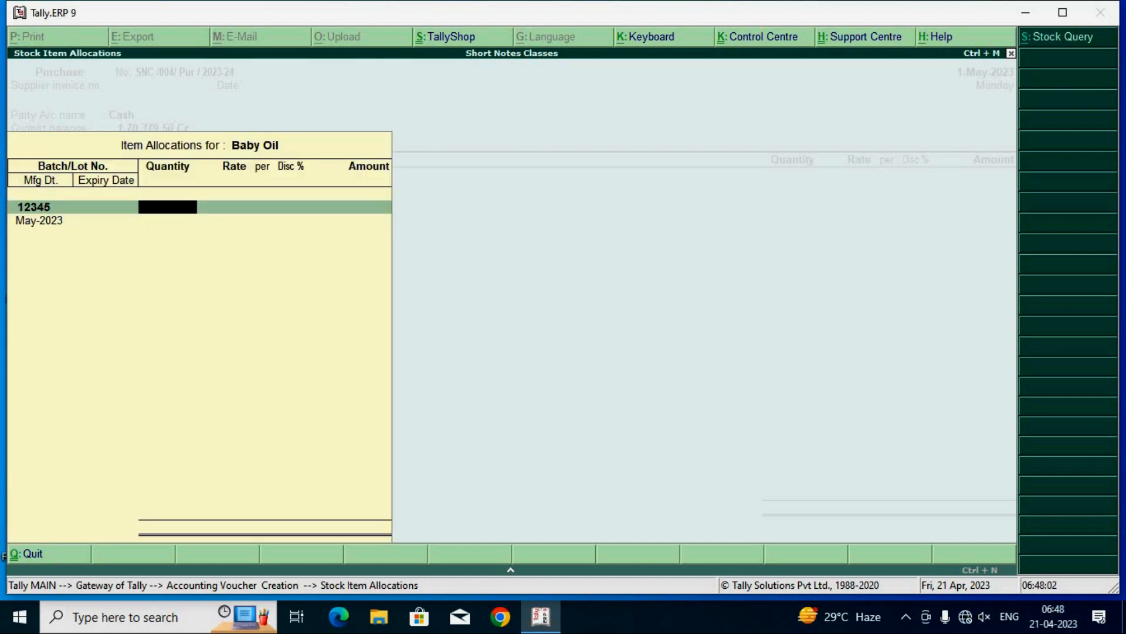
Step: Set the Baby Oil batch to 20 ps at a rate of 120 with no discount
type("20")
key("Return")
type("120")
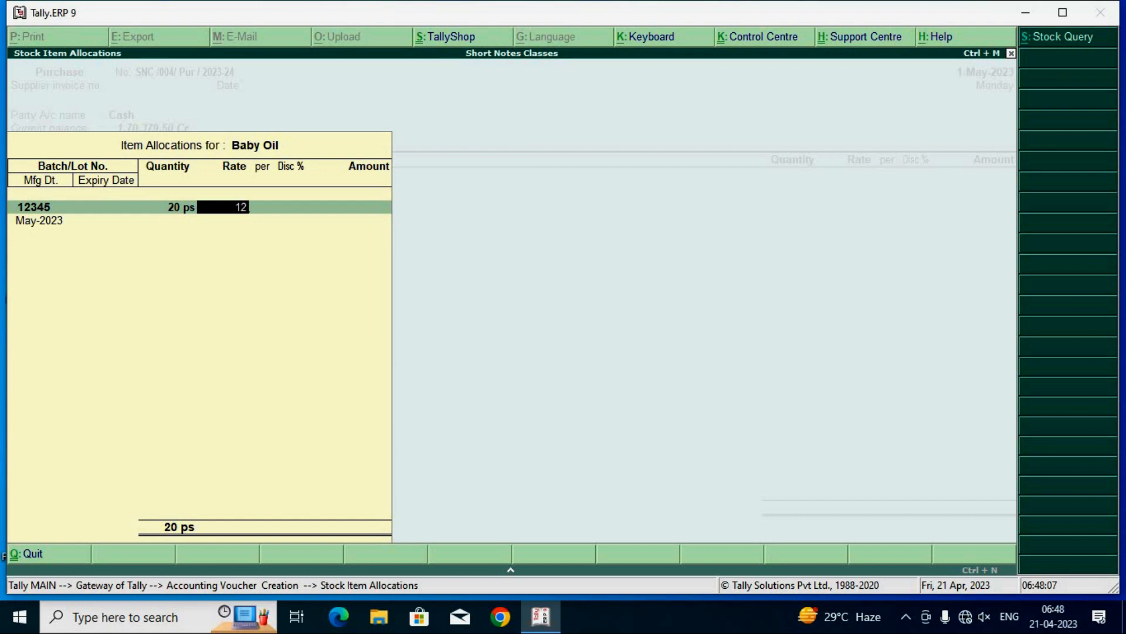
key("Return")
key("Return")
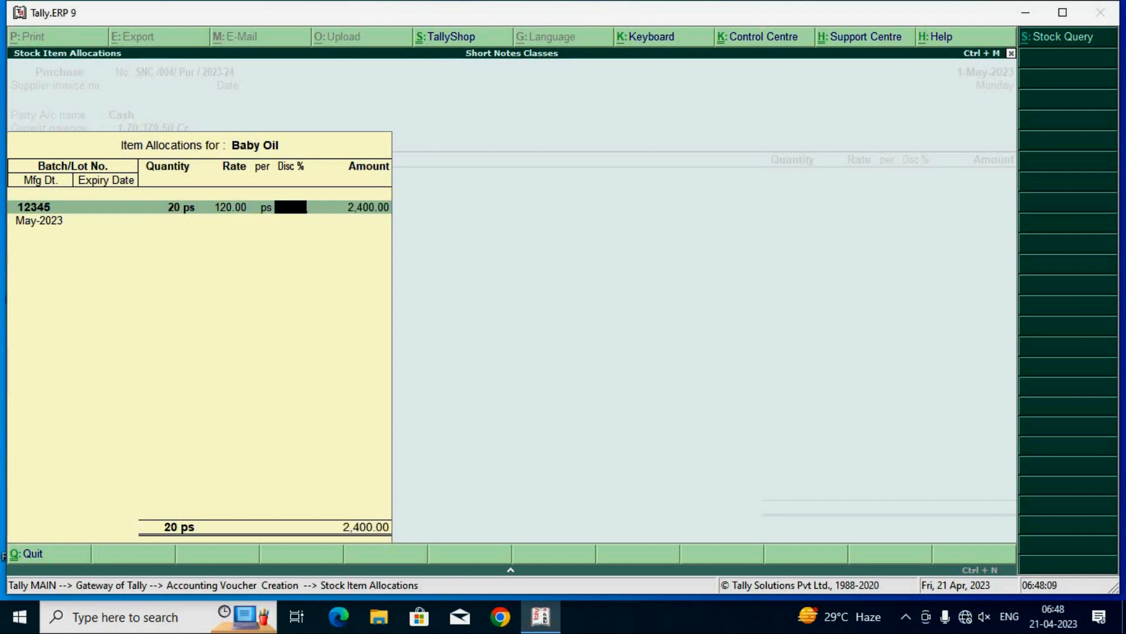
key("Return")
key("Return")
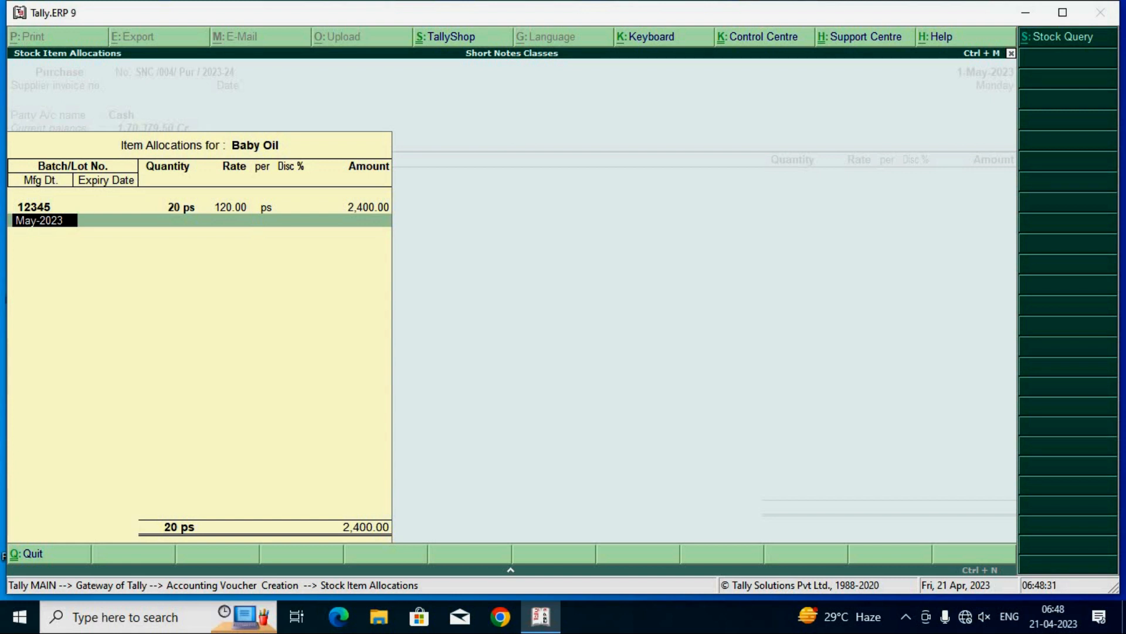
Step: Give the Baby Oil batch manufacturing date 1.4.2022 and expiry date 31.7.2023, and finish its allocation
type("1.4.2022")
key("Return")
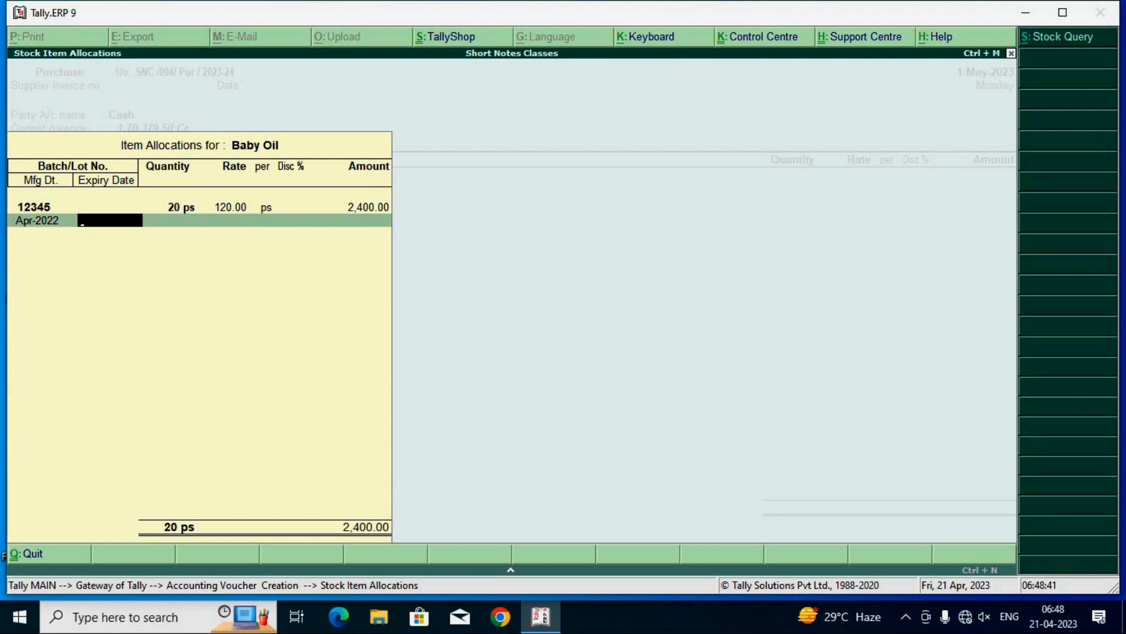
type("31.7.2023")
key("Return")
key("Return")
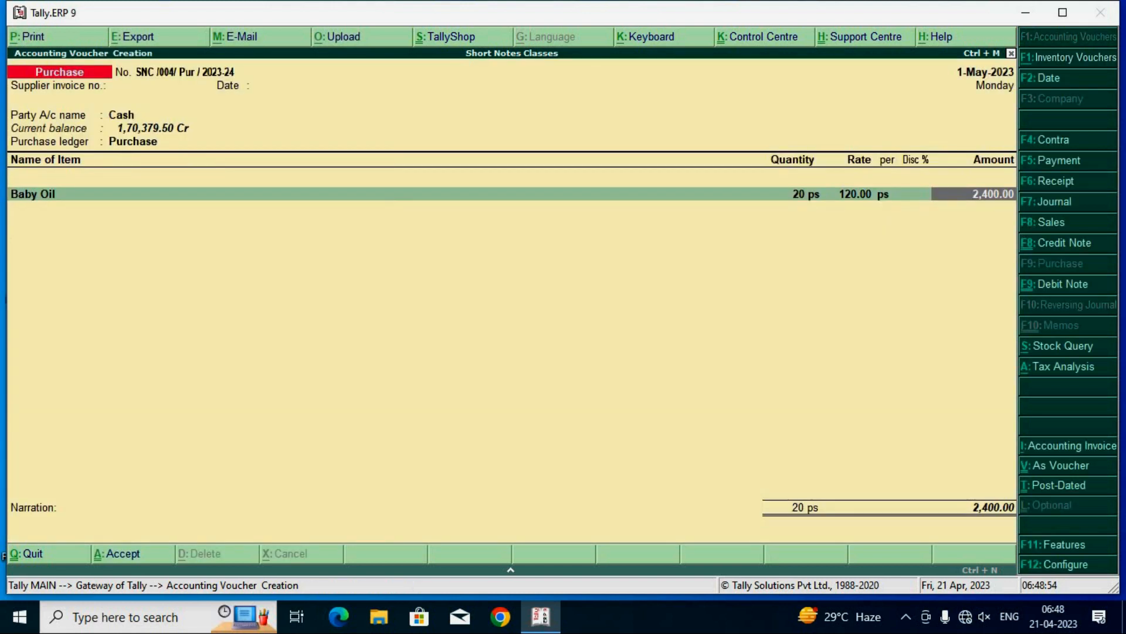
key("Return")
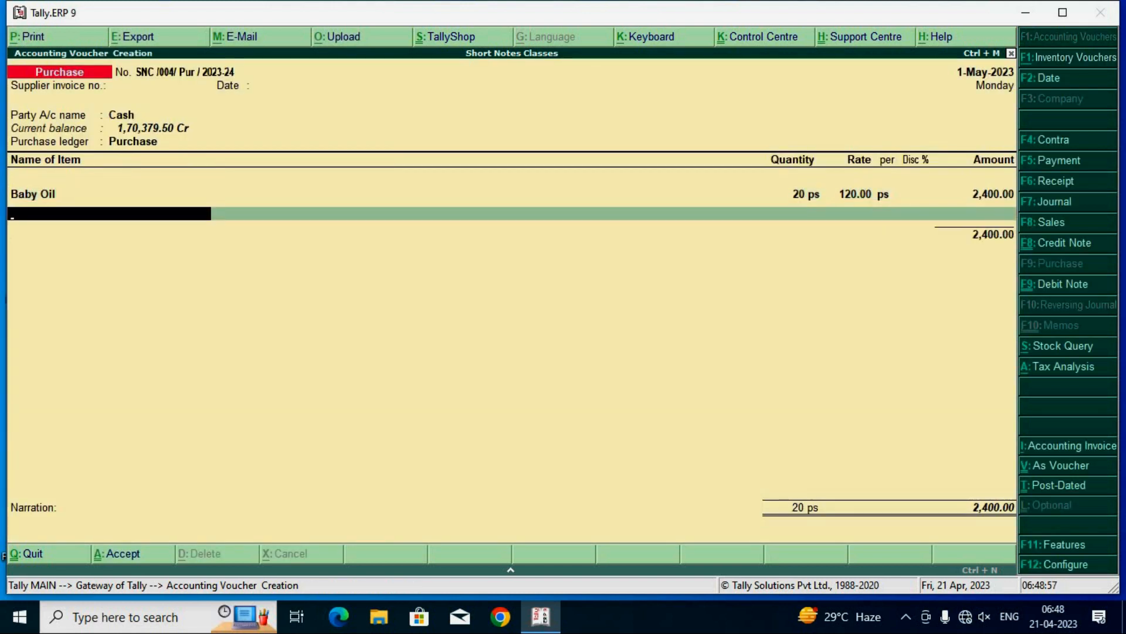
Step: Add Paracitamol to the purchase voucher under a new batch numbered 4568
type("P")
key("Return")
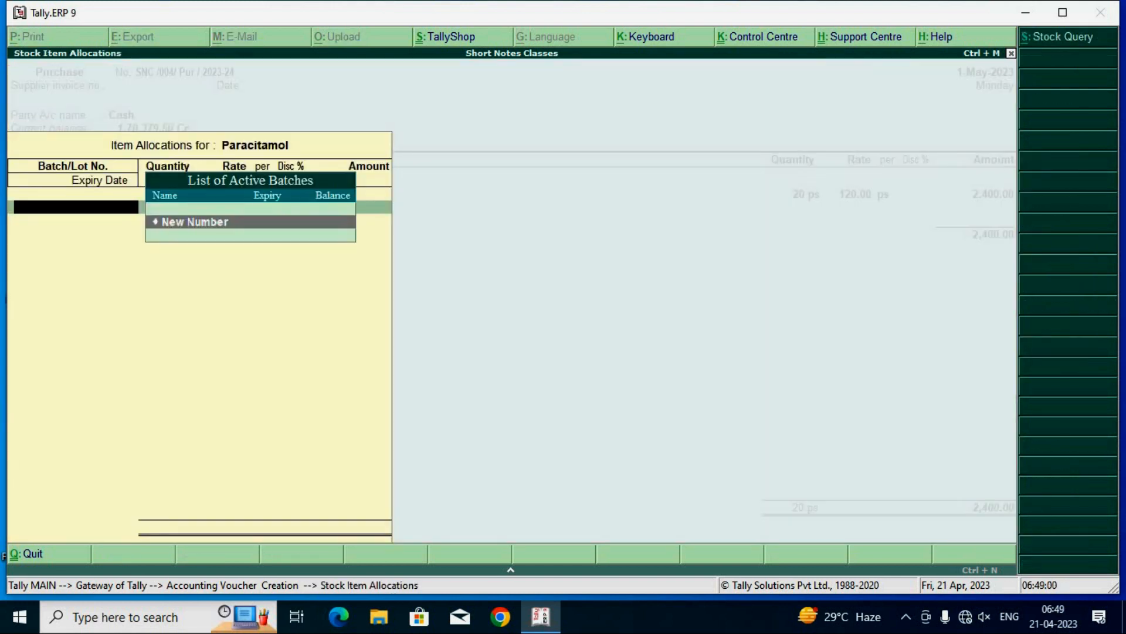
key("Return")
type("4568")
key("Return")
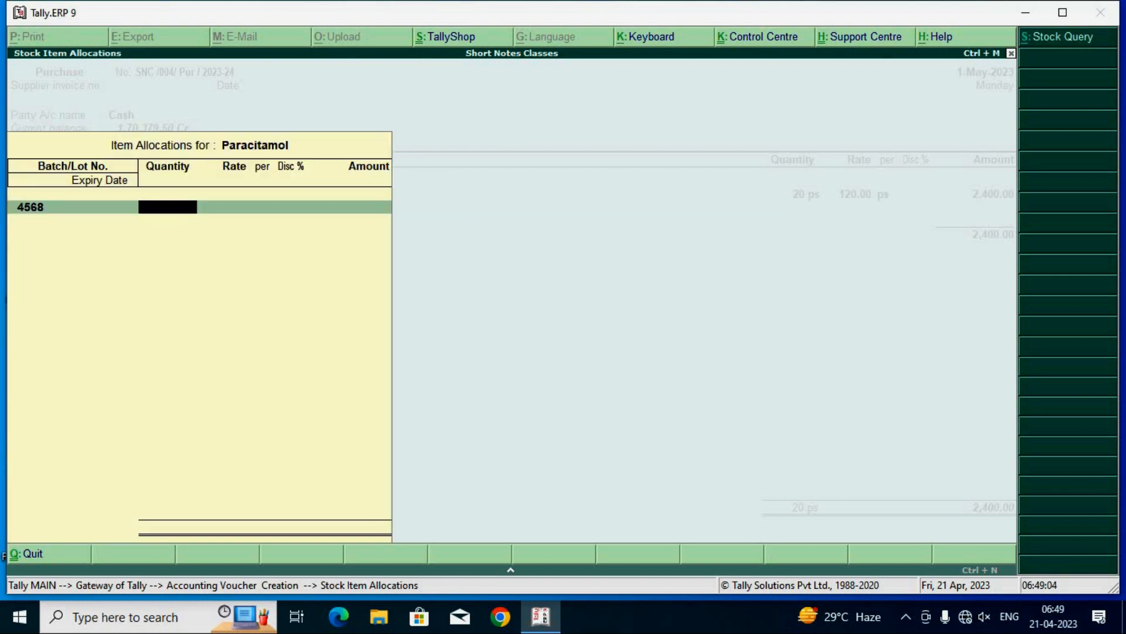
Step: Set the Paracitamol batch to 50 ps at a rate of 3 with a 5% discount
type("50")
key("Return")
type("3")
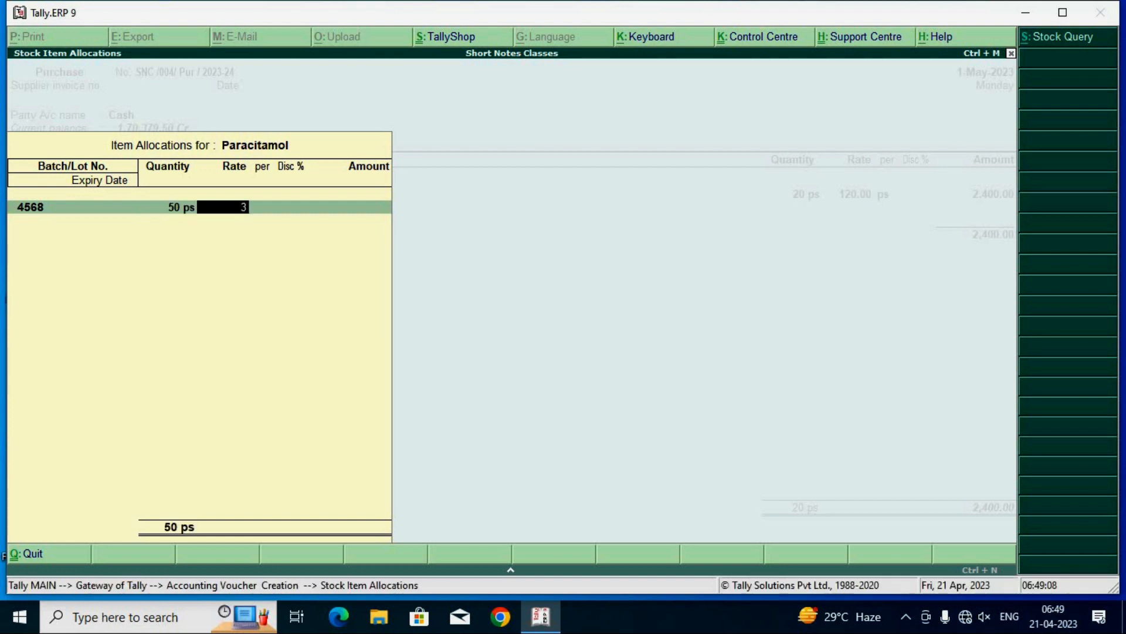
key("Return")
key("Return")
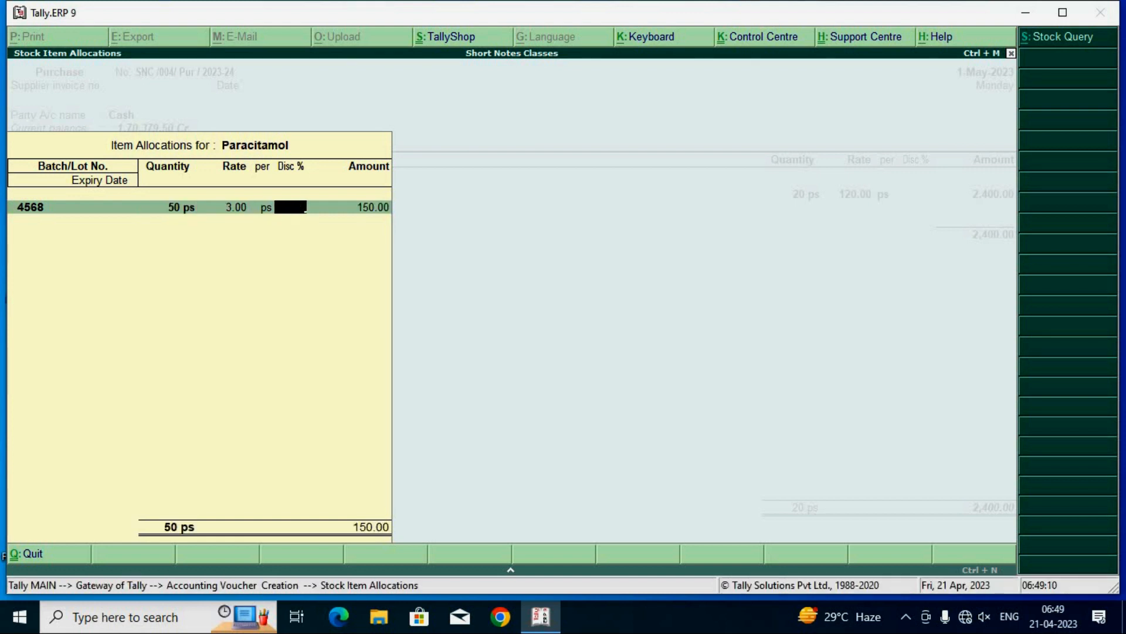
type("5")
key("Return")
key("Return")
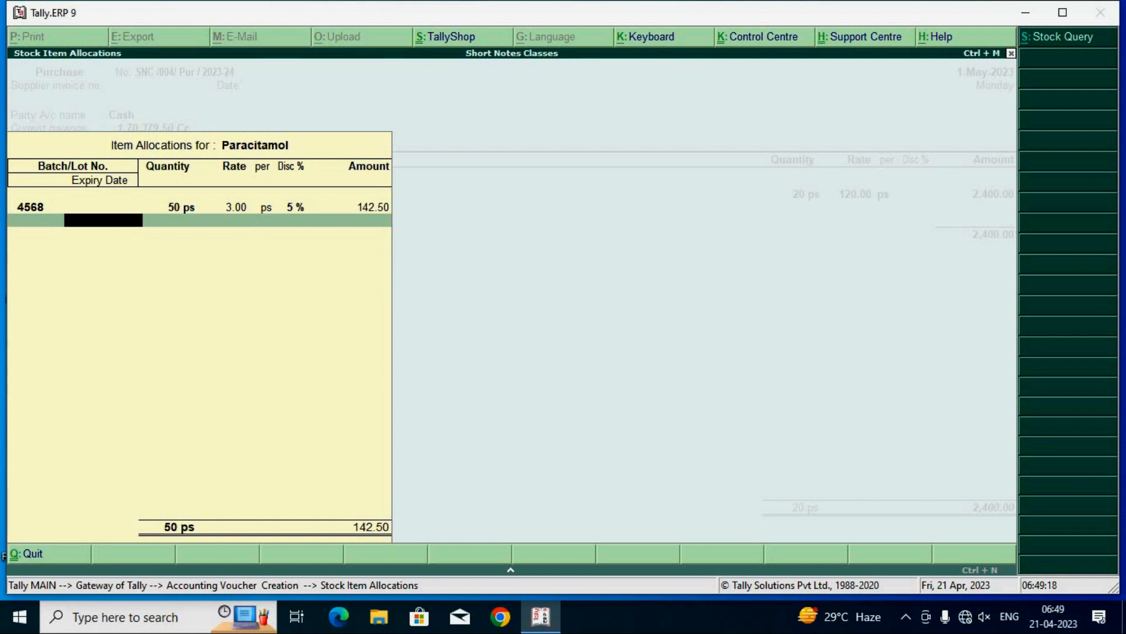
Step: Set the Paracitamol batch's expiry date to 1.8.2023
type("1")
type(".")
type("8")
type(".2023")
key("Return")
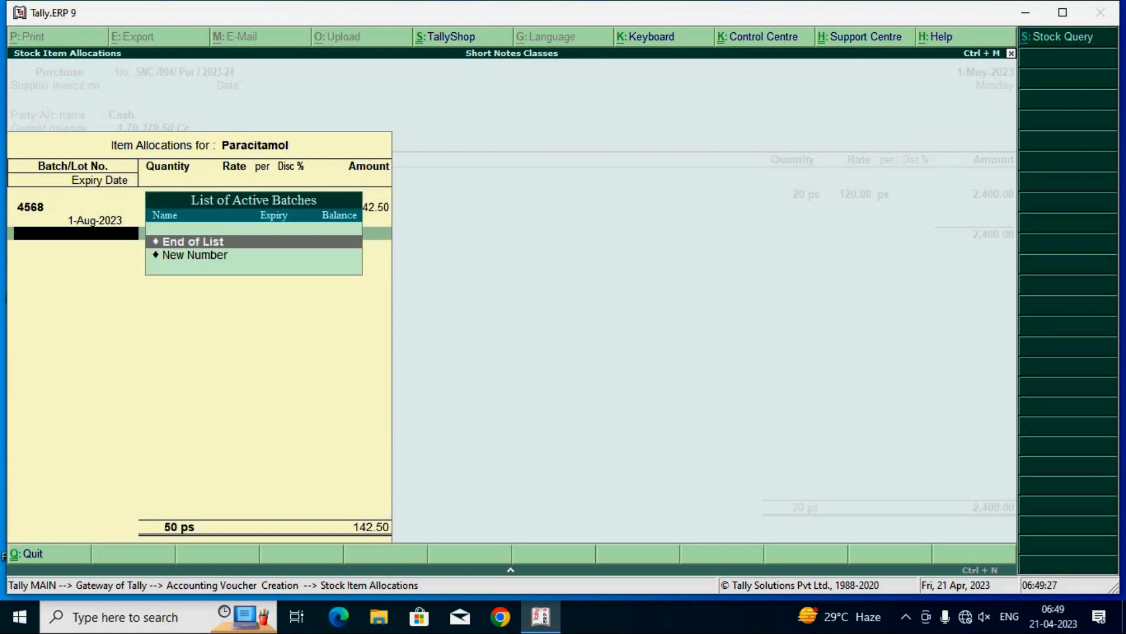
Step: Finish the Paracitamol batch allocation and add the CGST and SGST ledgers to the purchase voucher
key("Return")
key("Return")
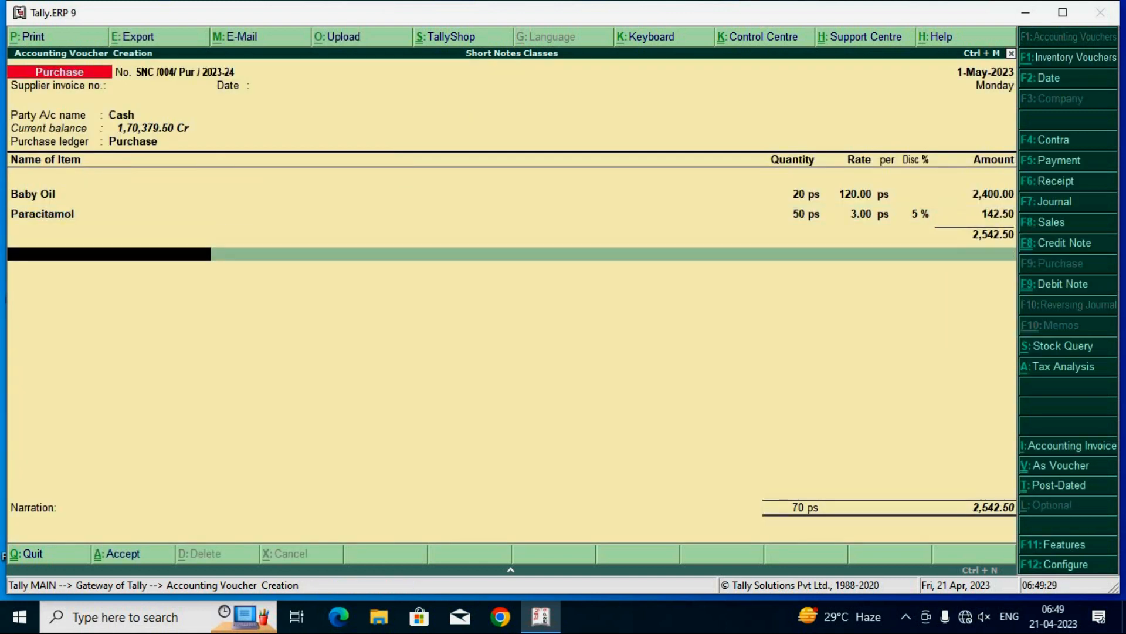
type("Cg")
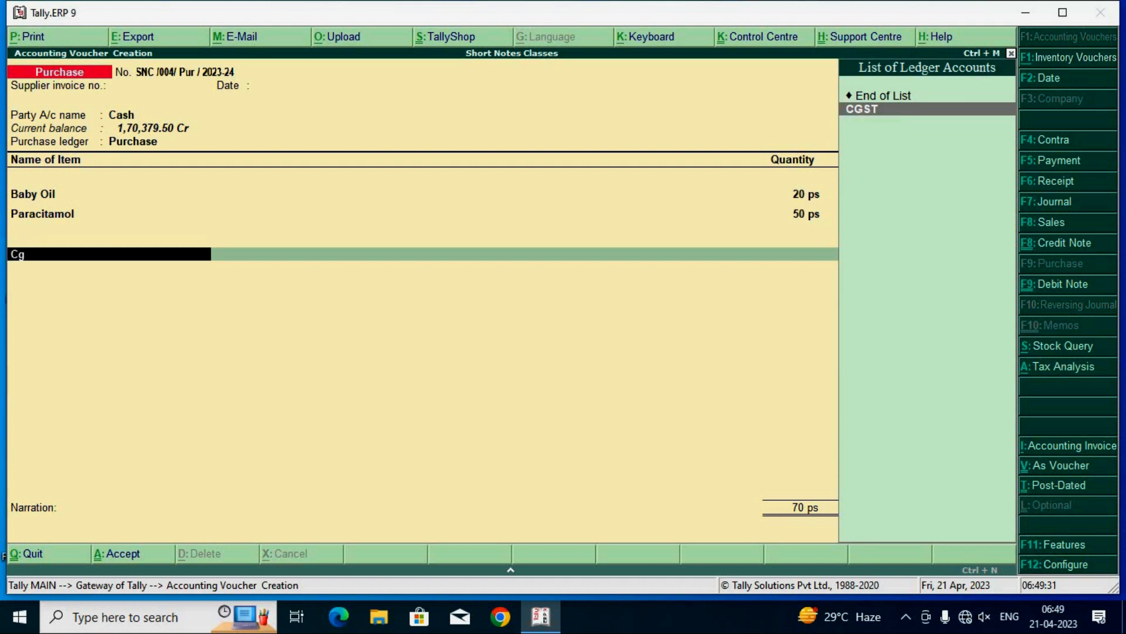
key("Return")
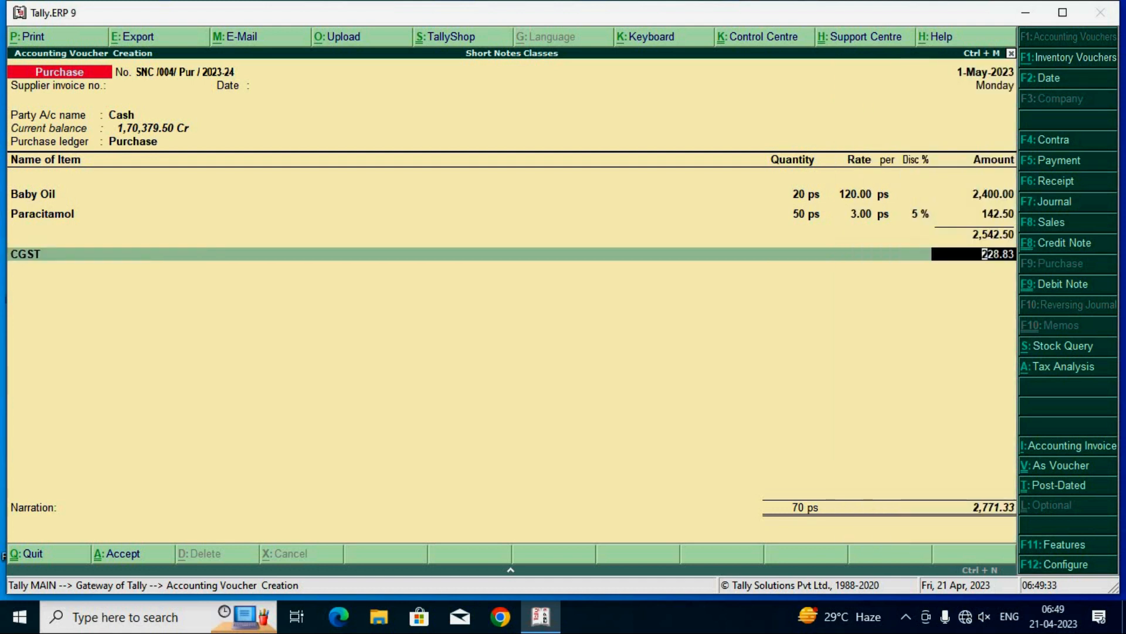
key("Return")
type("Sg")
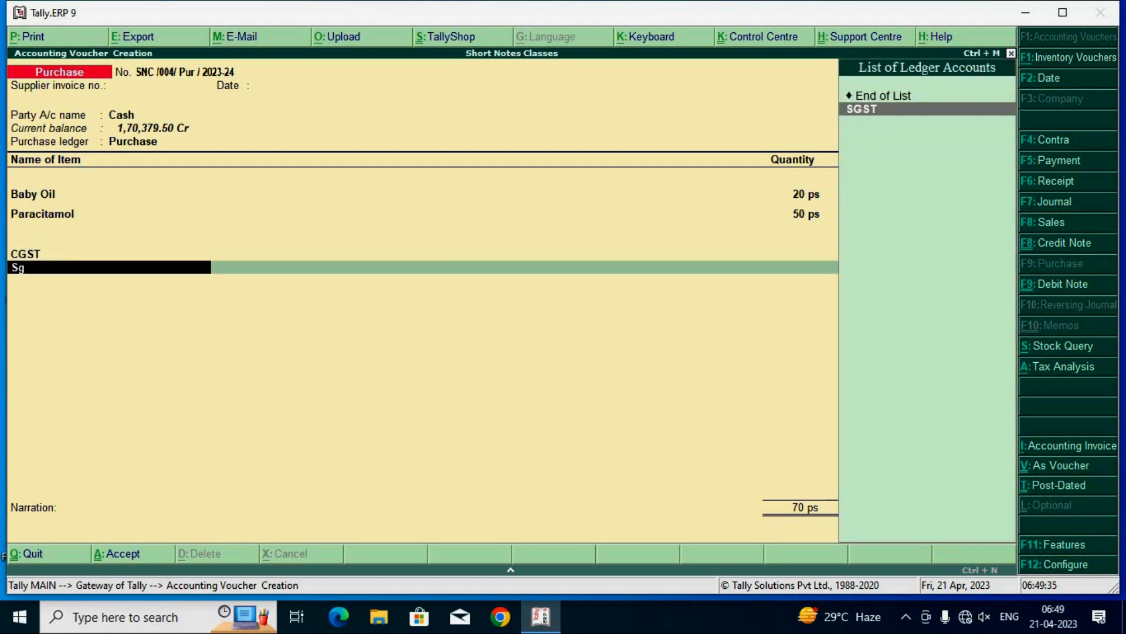
key("Return")
key("Return")
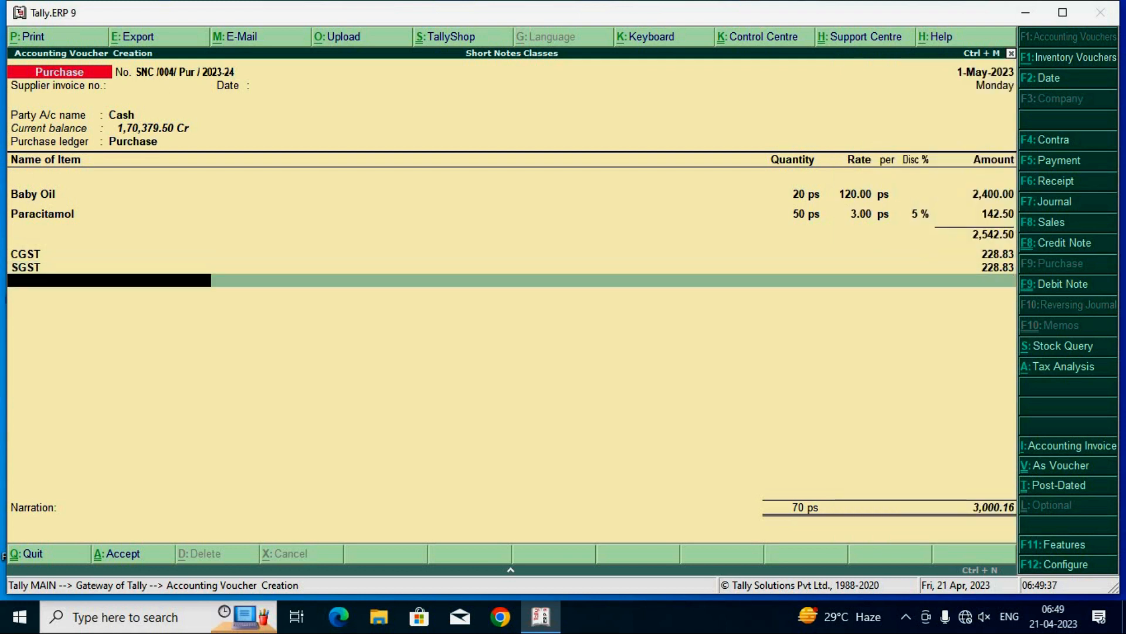
Step: End the ledger list and save the purchase voucher with an empty narration
key("Return")
key("Return")
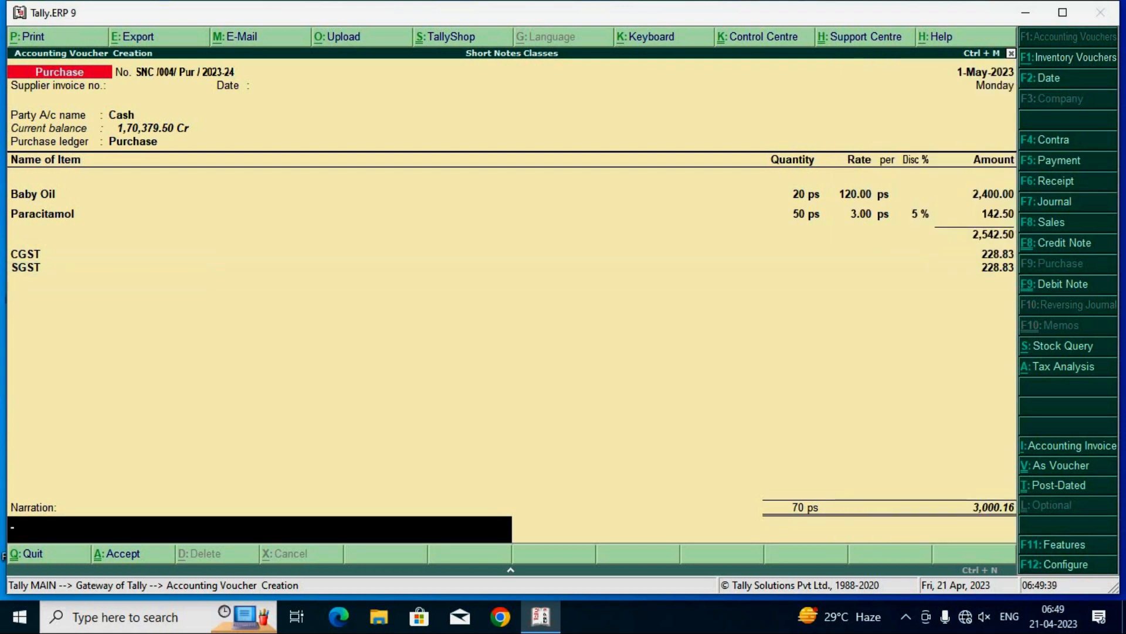
key("Return")
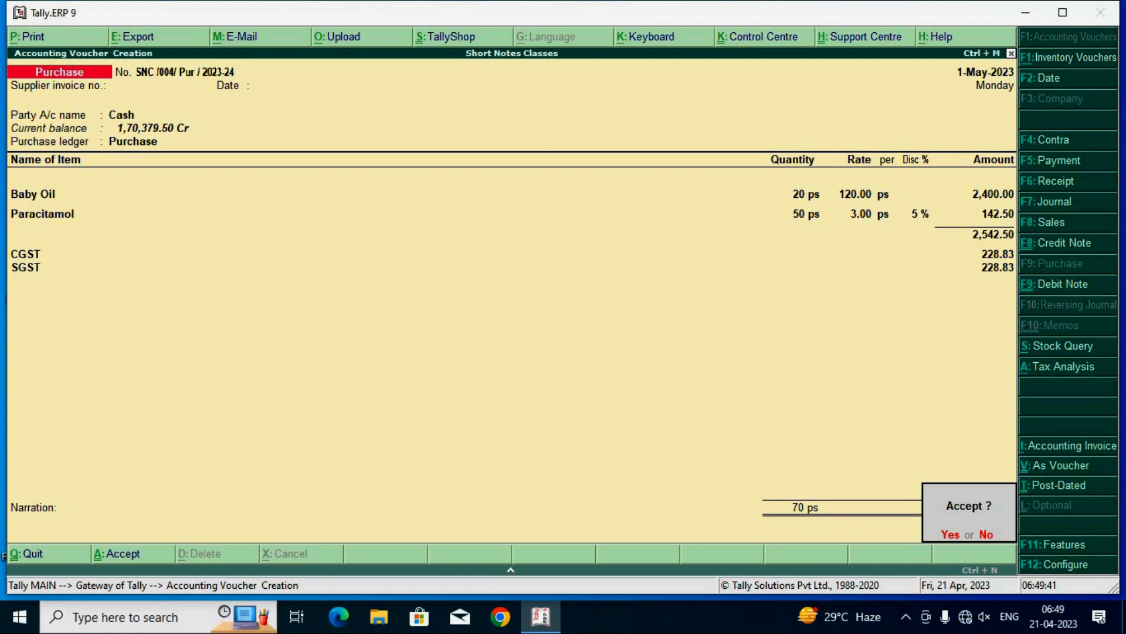
key("Return")
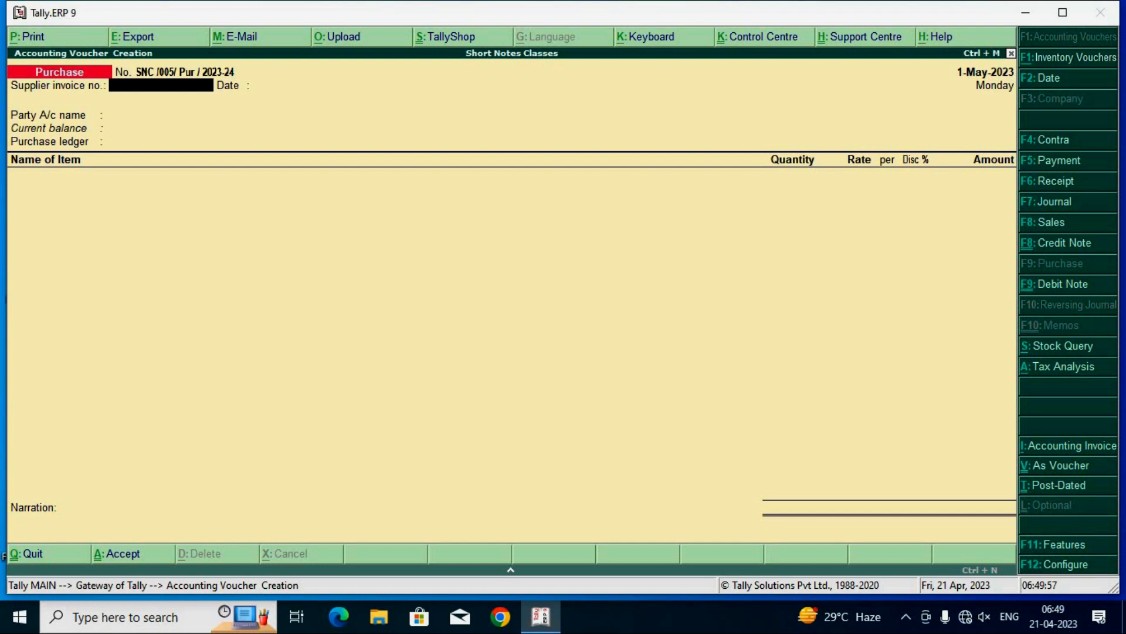
Step: Start a sales voucher dated 2-May-2023 with Cash as the party account
key("F8")
key("F2")
key("Return")
key("Return")
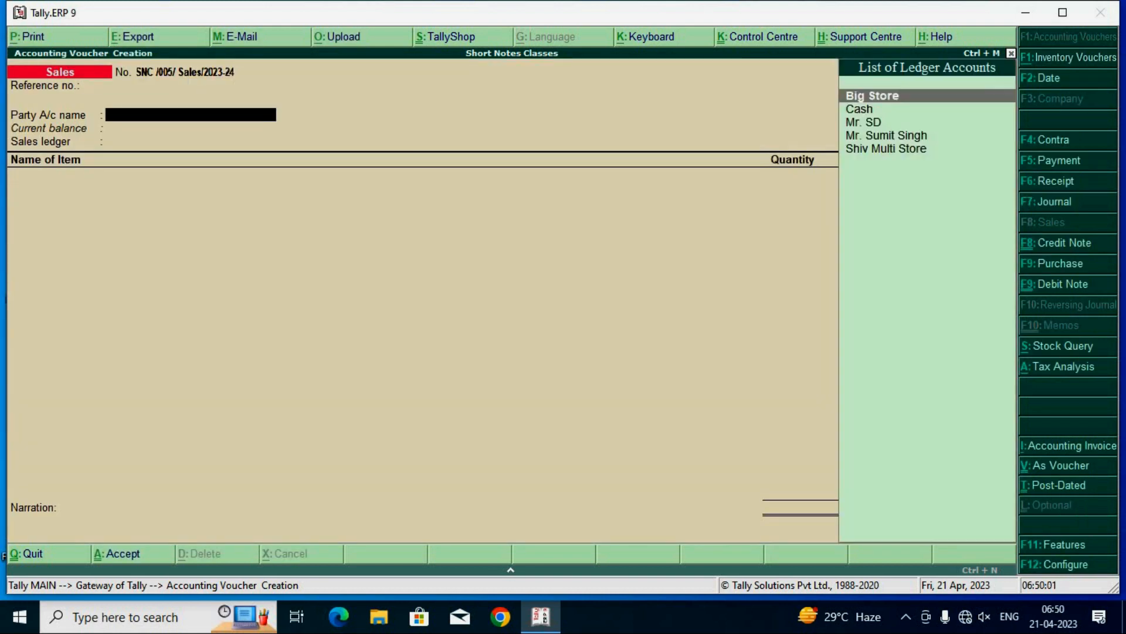
key("Down")
key("Return")
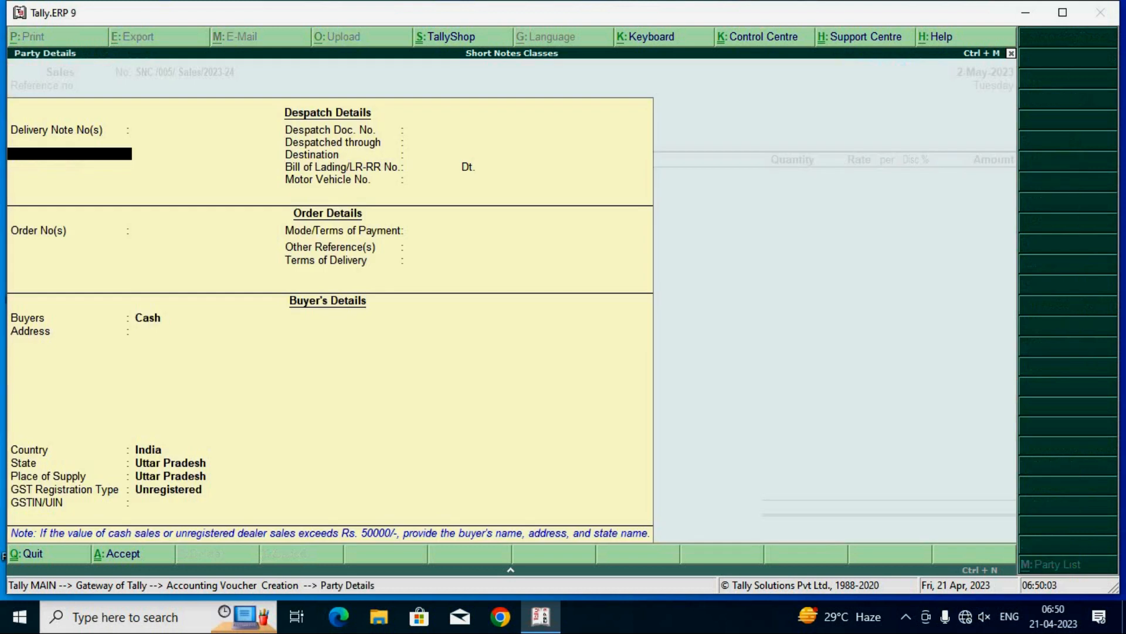
Step: Leave the despatch and order details blank, keep Uttar Pradesh as the state, and set the buyer's GST registration type to Consumer
key("Return")
key("Return")
key("Return")
key("Return")
key("Return")
key("Return")
key("Return")
key("Return")
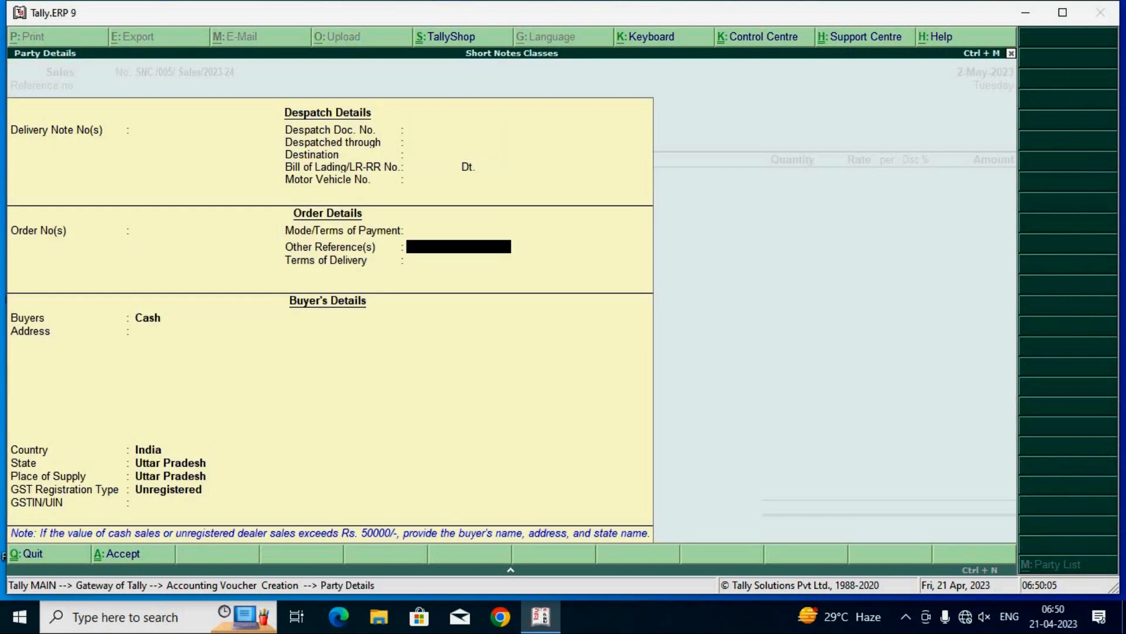
key("Return")
key("Return")
key("Return")
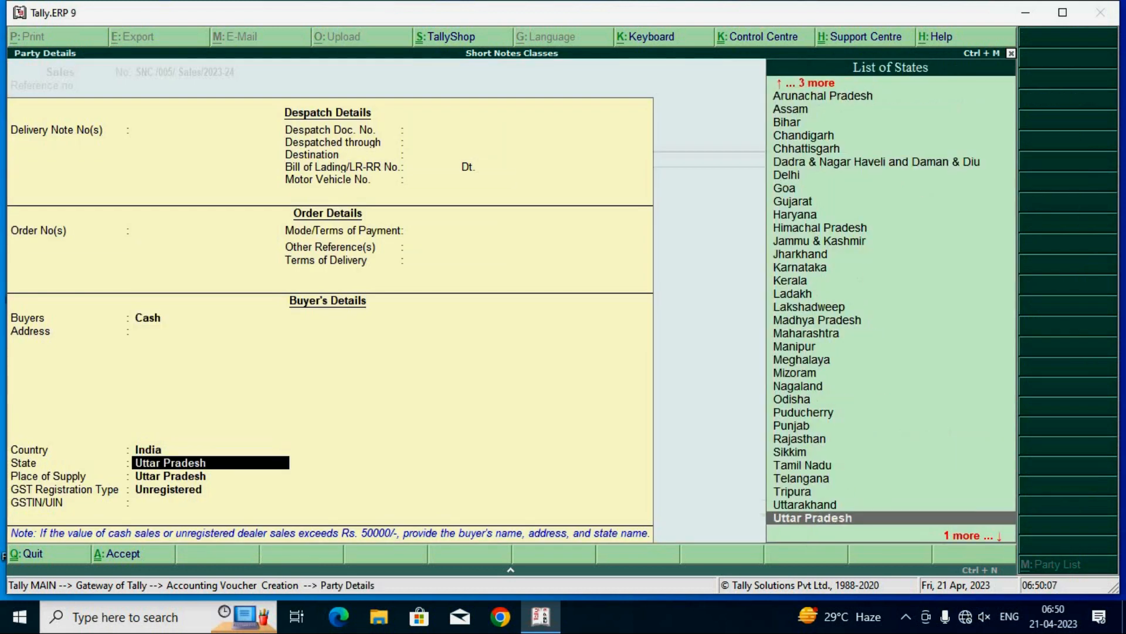
key("Return")
key("Return")
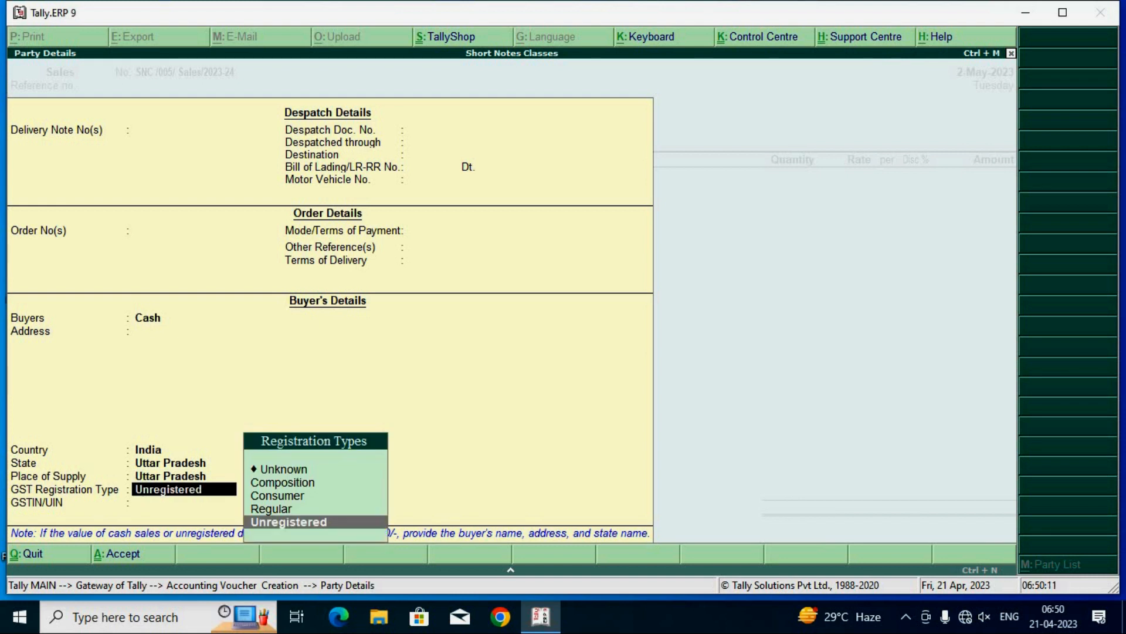
key("Up")
key("Up")
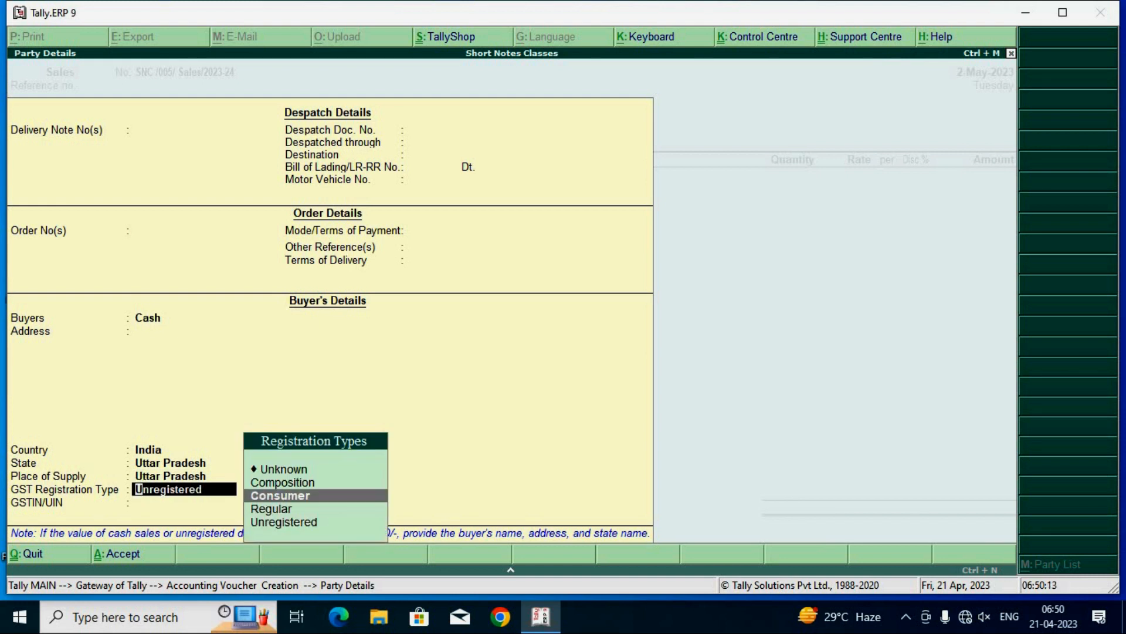
key("Return")
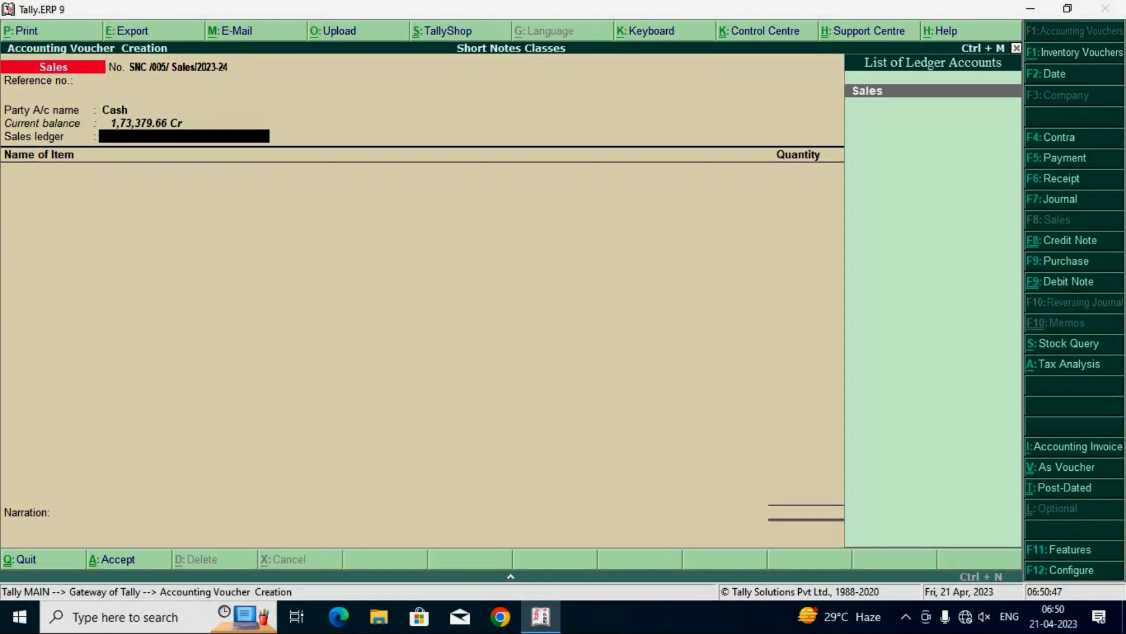
Step: Choose Sales as the sales ledger and add Baby Oil from existing batch 12345
key("Return")
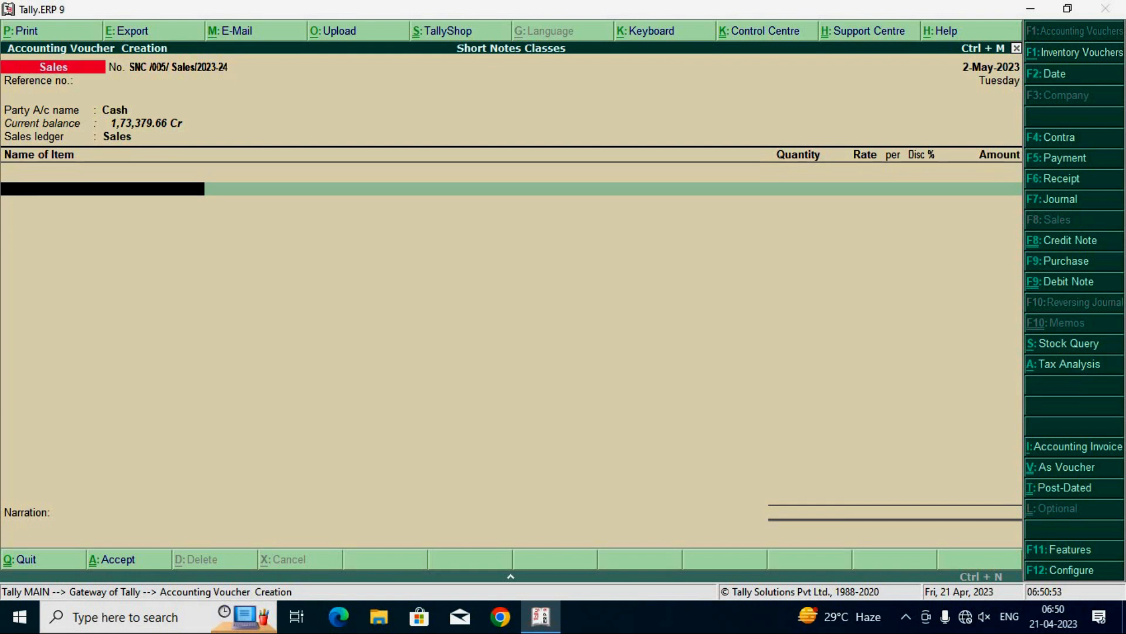
type("B")
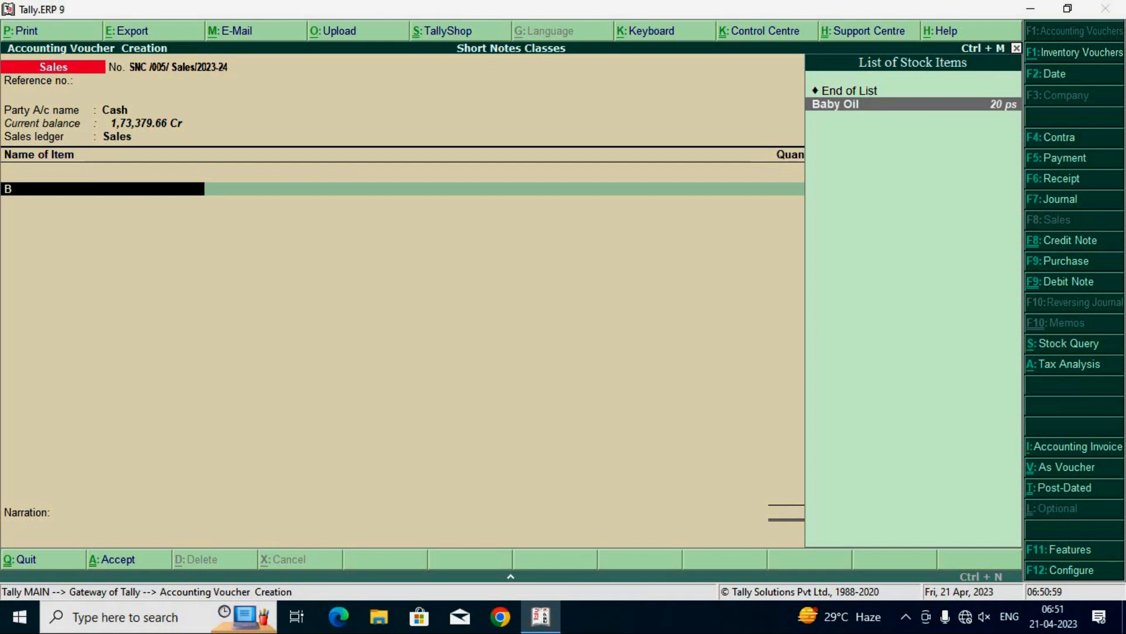
key("Return")
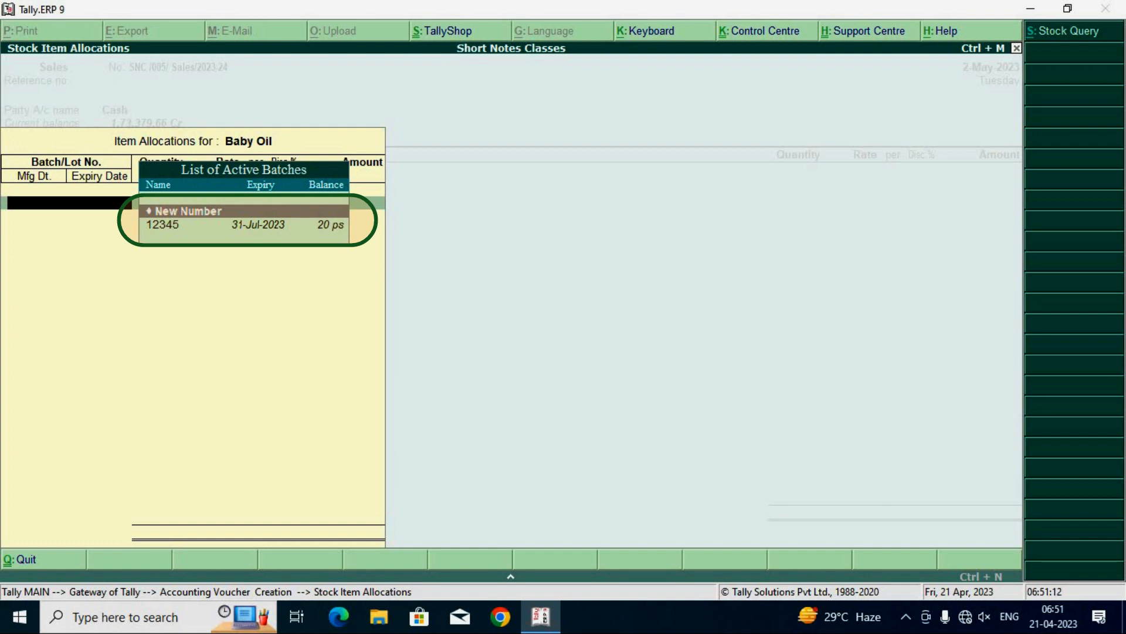
key("Down")
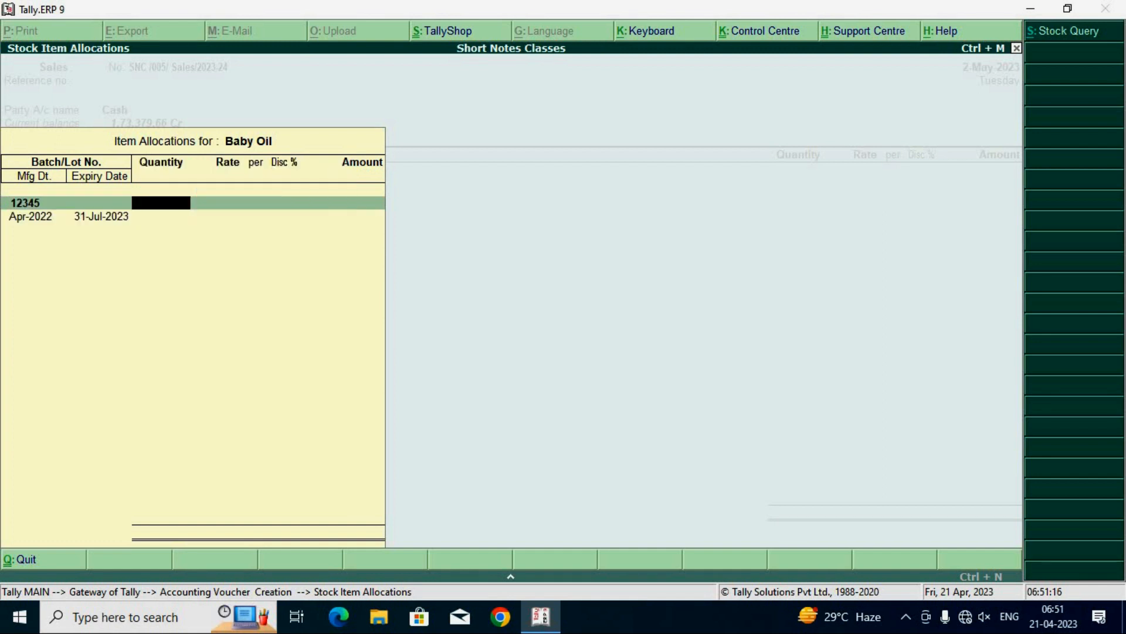
Step: Allocate 2 ps of the Baby Oil batch at a rate of 135 without discount, keeping its dates, and finish the allocation
type("2")
key("Return")
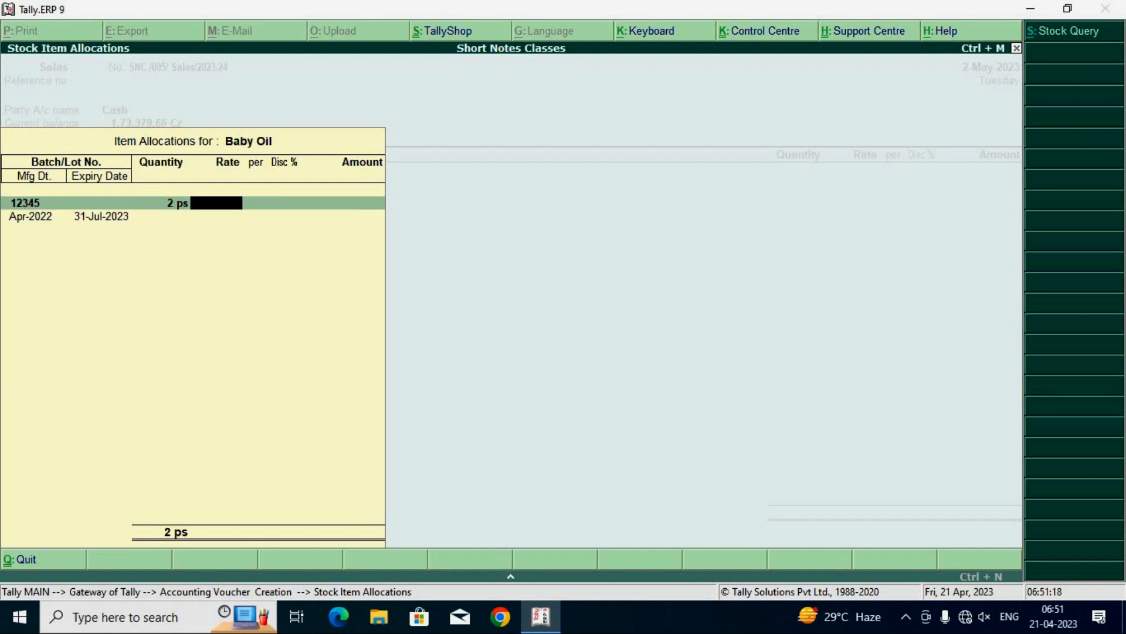
type("135")
key("Return")
key("Return")
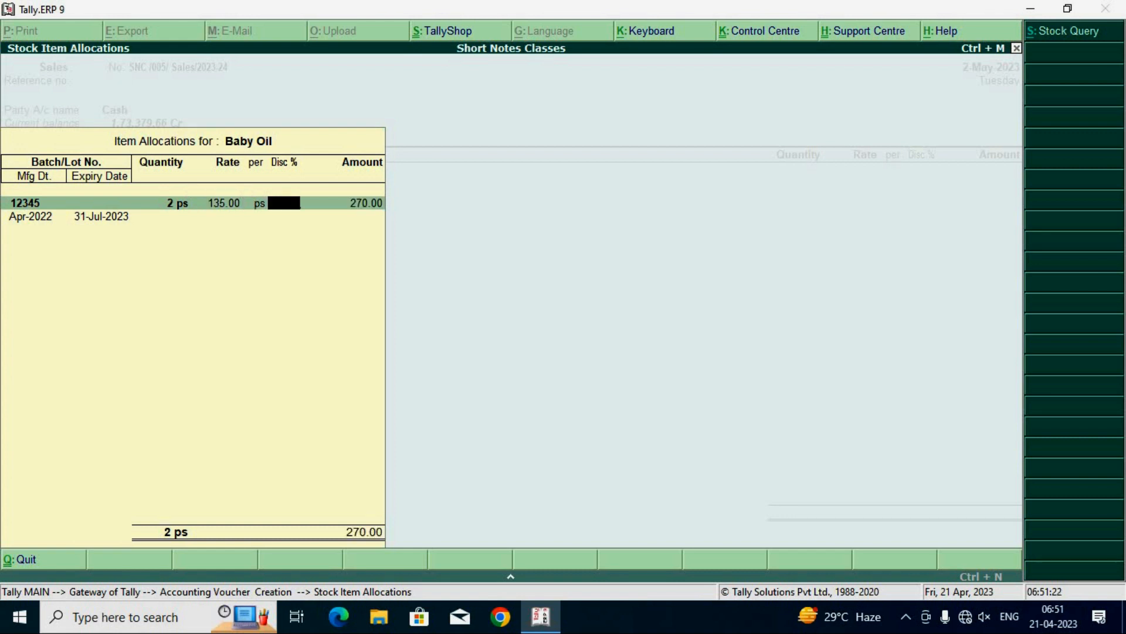
key("Return")
key("Return")
key("Return")
key("Return")
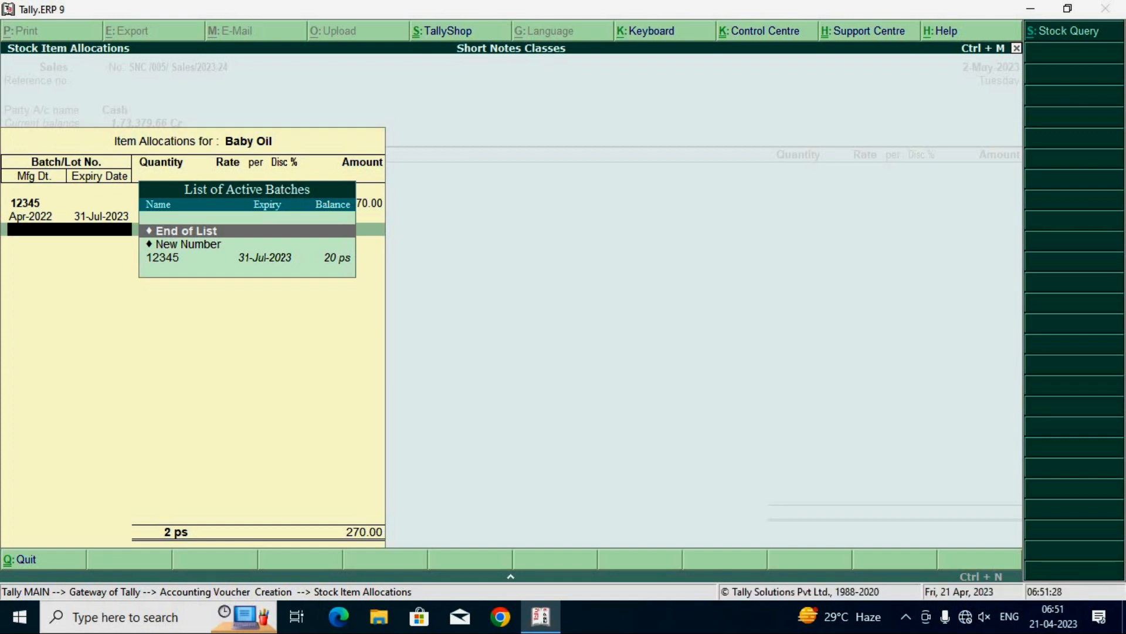
key("Return")
key("Return")
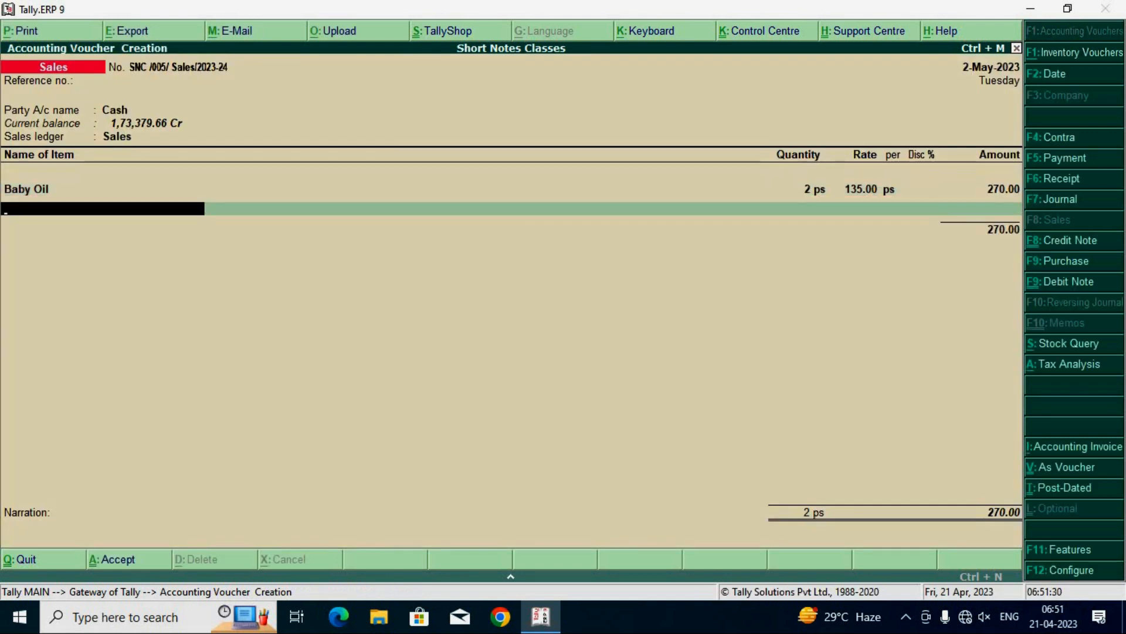
Step: Add Paracitamol to the sales voucher from existing batch 4568
type("P")
key("Return")
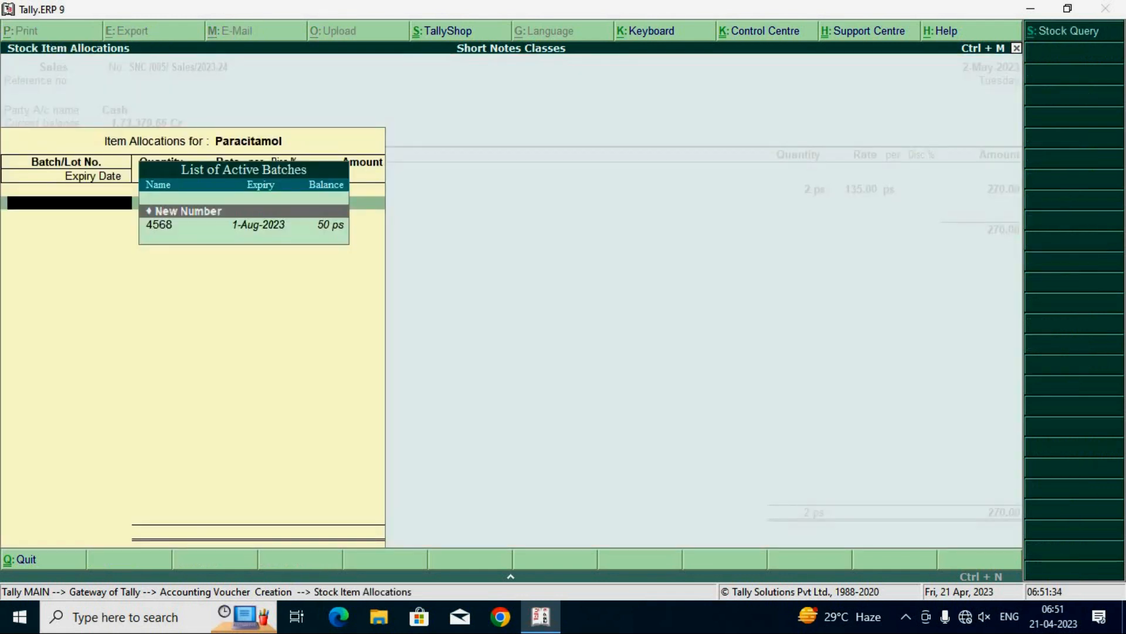
key("Down")
key("Return")
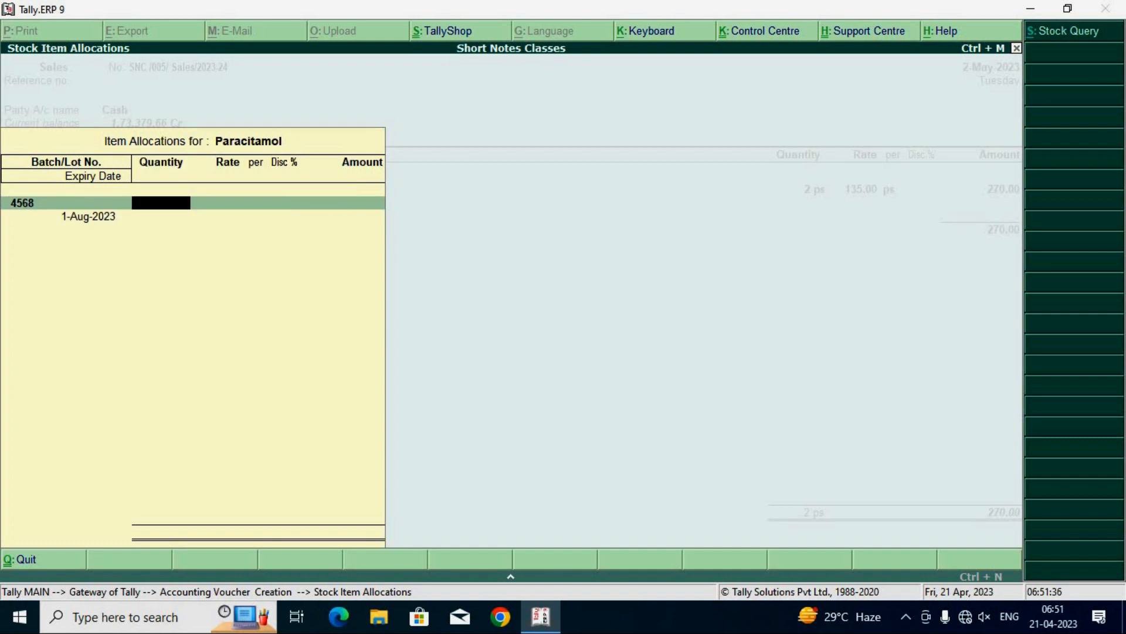
Step: Allocate 10 ps of the Paracitamol batch at a rate of 3.5 with a 5% discount, and finish the allocation
type("10")
key("Return")
type("3")
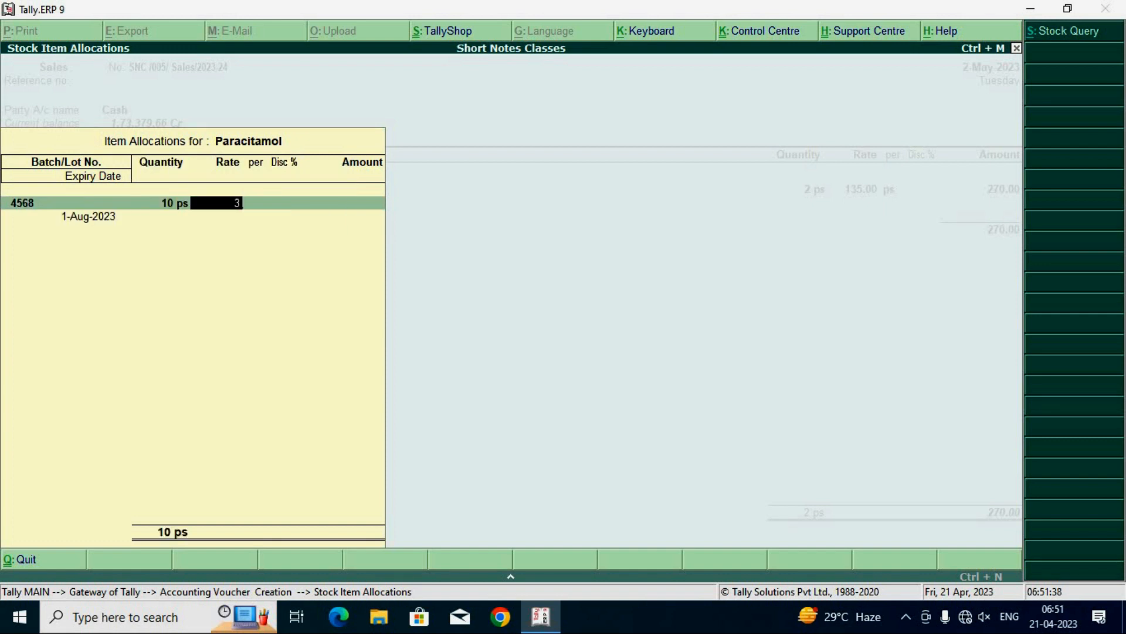
type(".5")
key("Return")
key("Return")
type("5")
key("Return")
key("Return")
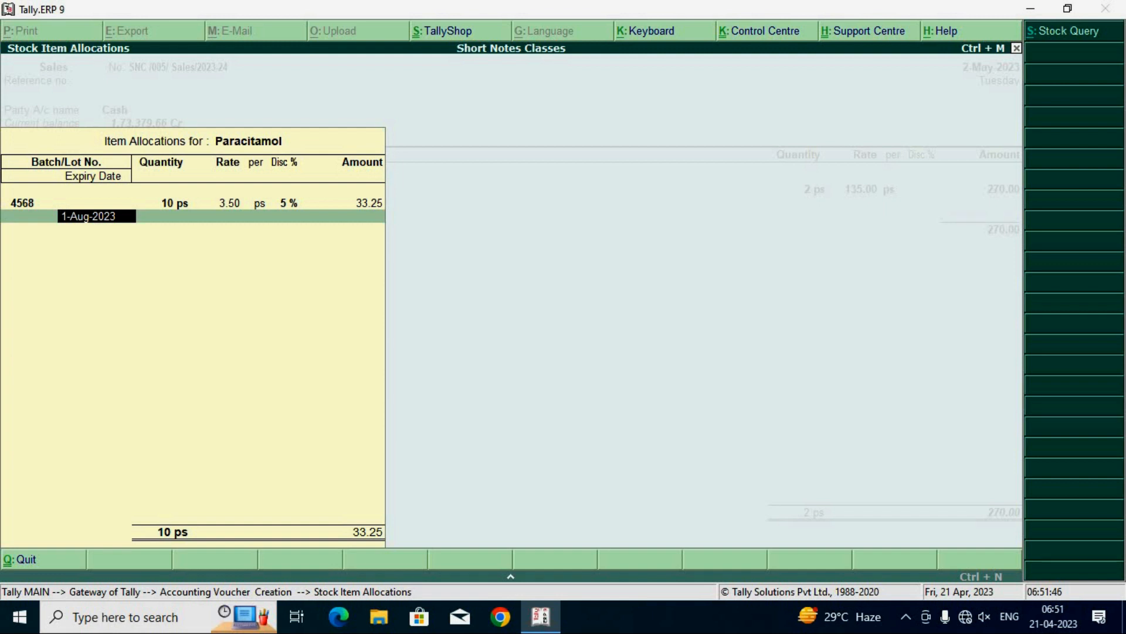
key("Return")
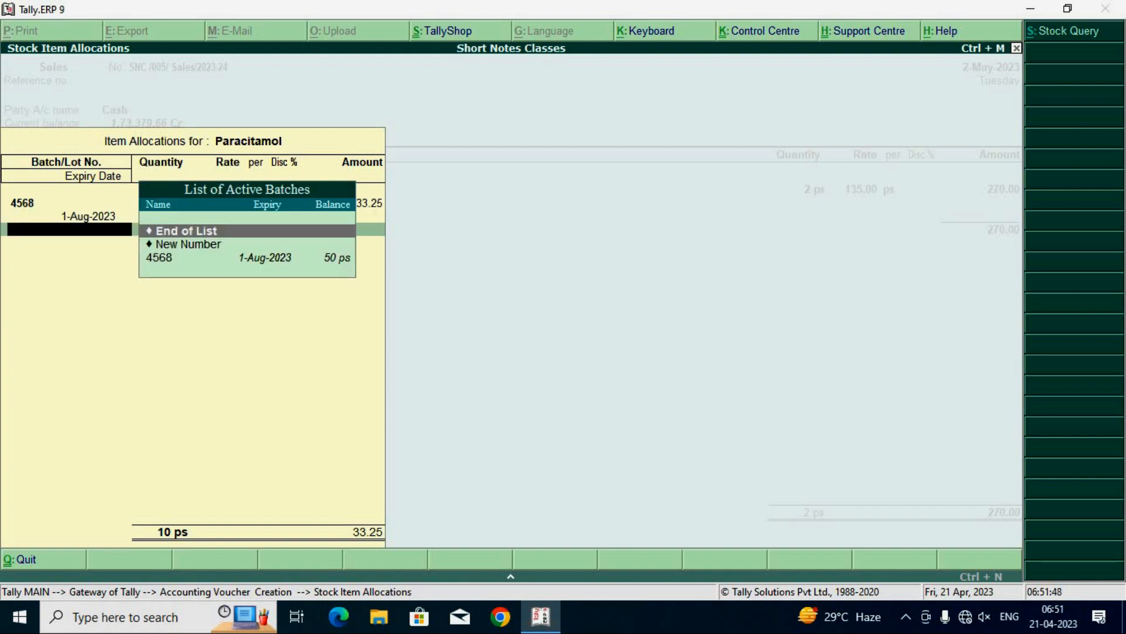
key("Return")
key("Return")
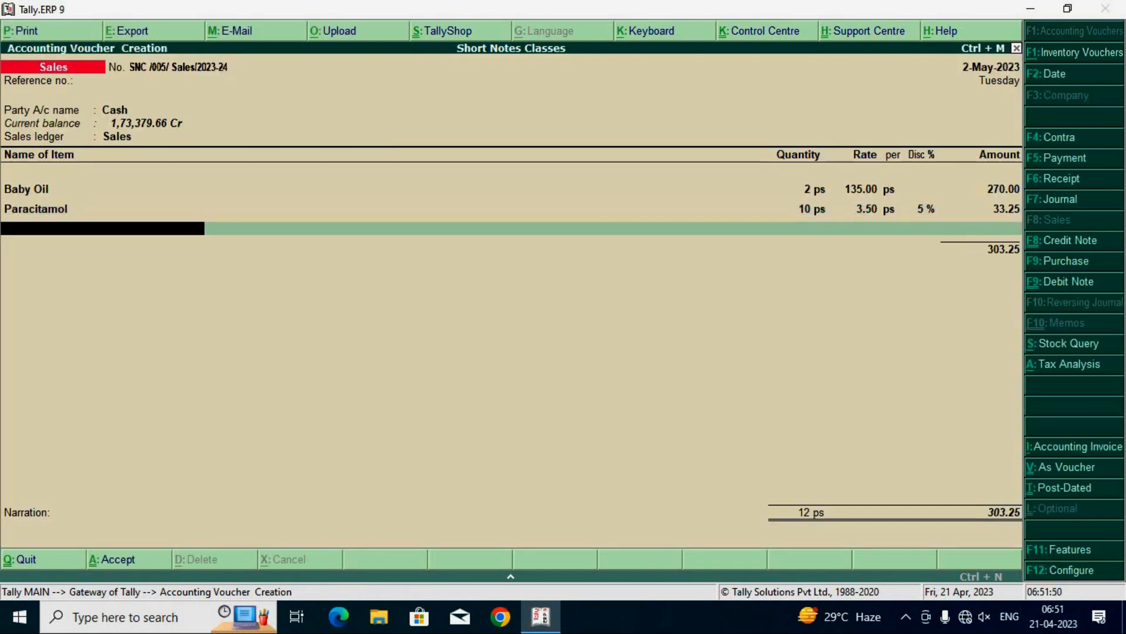
Step: Add the CGST and SGST ledgers to the sales voucher
type("Cg")
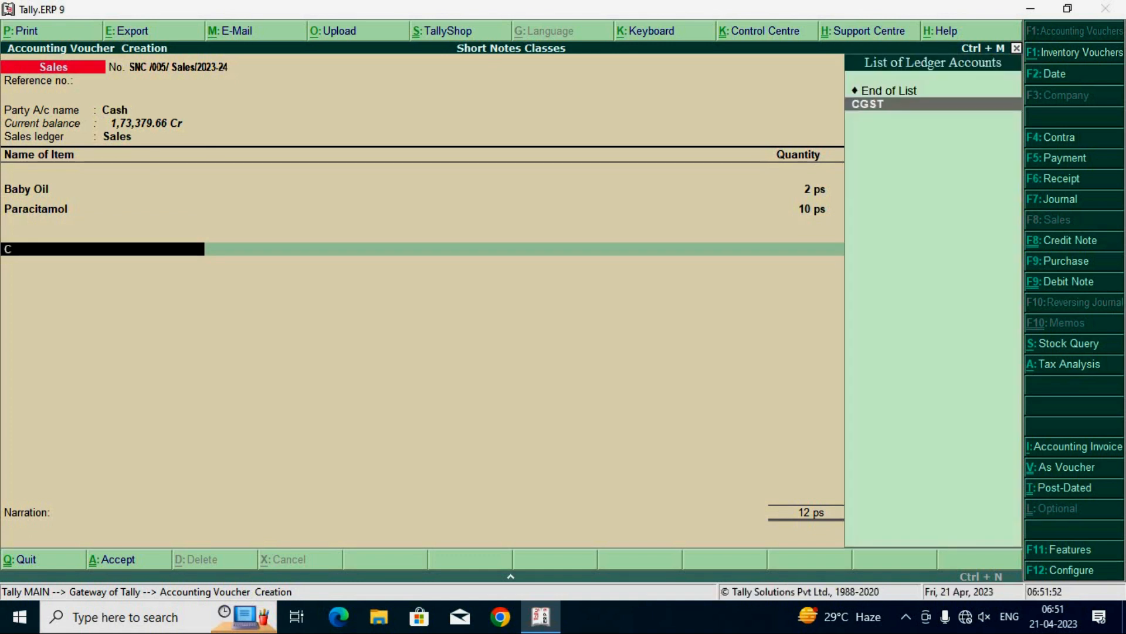
key("Return")
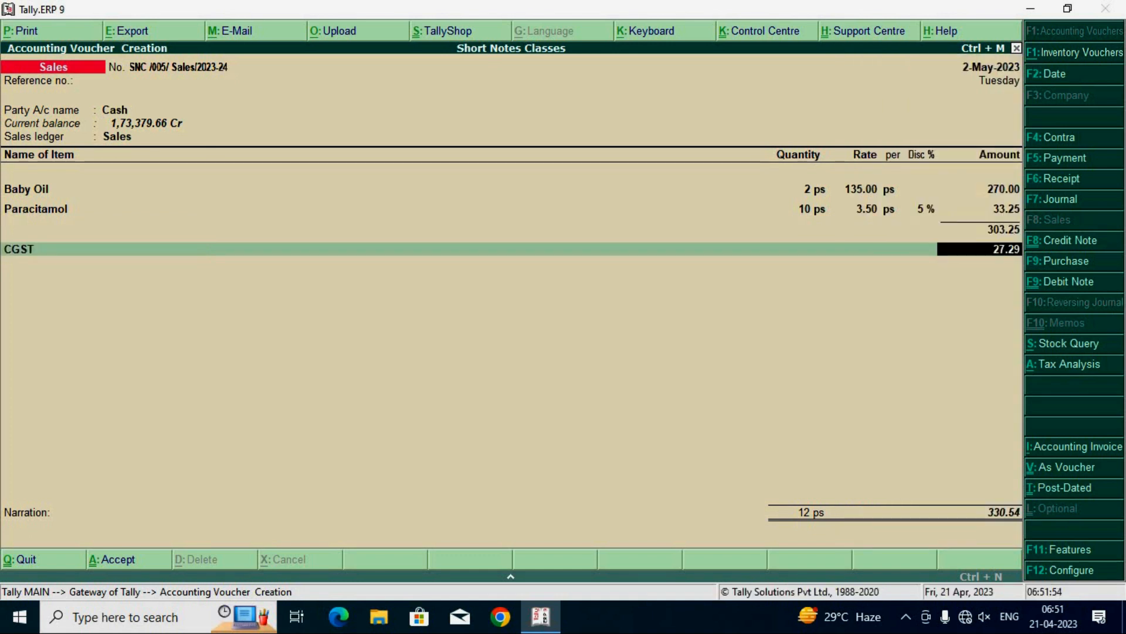
key("Return")
type("Sg")
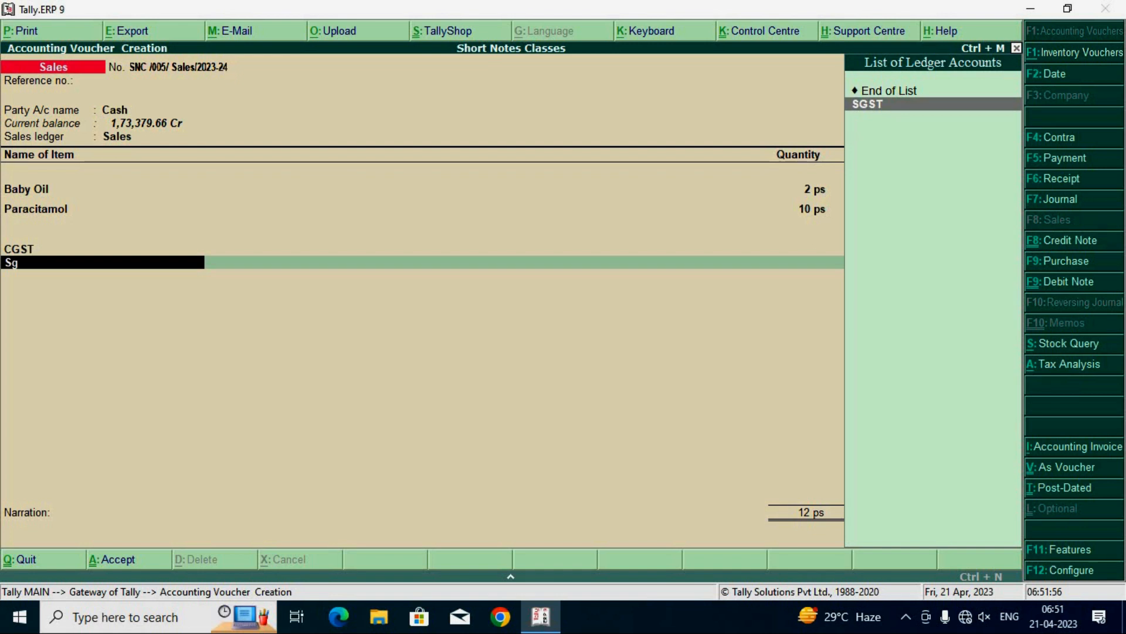
key("Return")
key("Return")
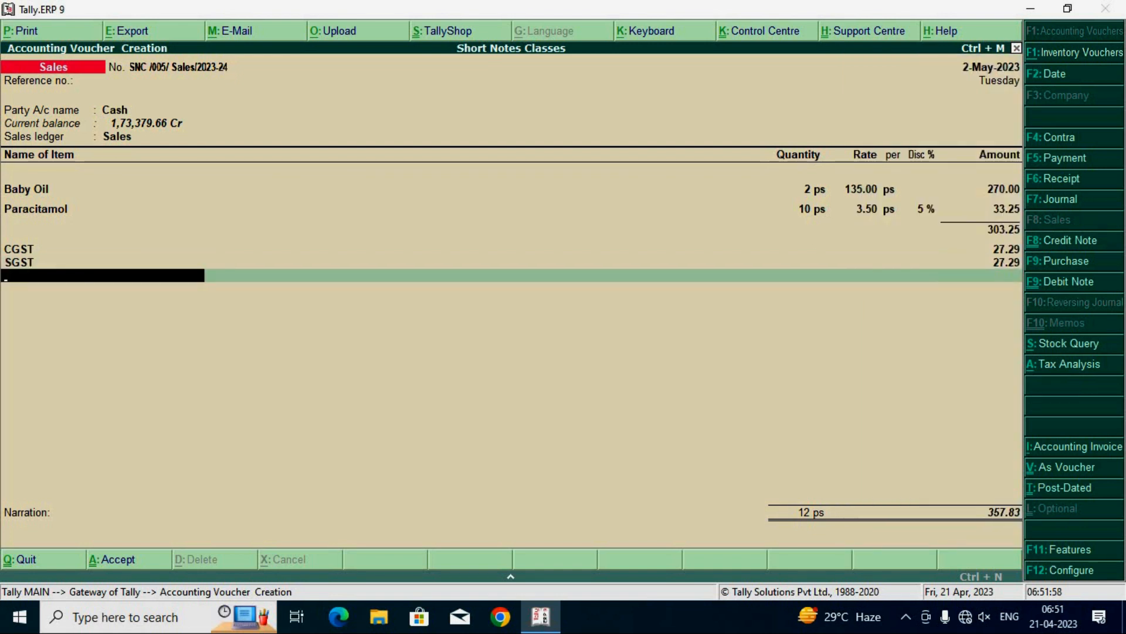
Step: End the ledger list and save the sales voucher with an empty narration
key("Return")
key("Return")
key("Return")
key("Return")
key("Return")
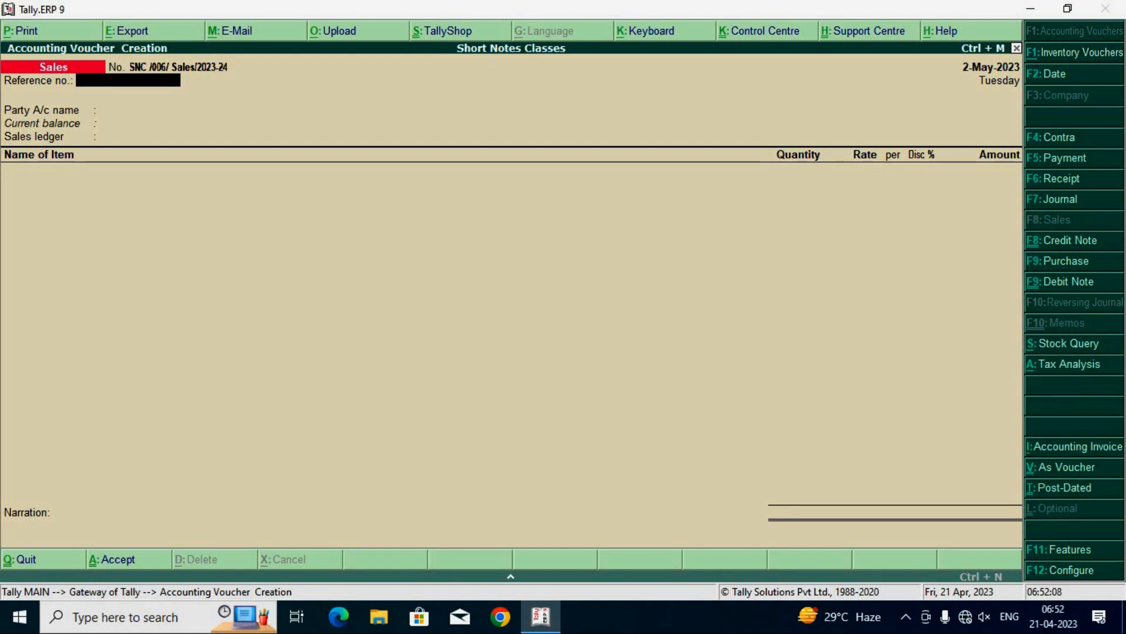
Step: Change the date of the new sales voucher to 1-Aug-2023
key("F2")
type("1.8")
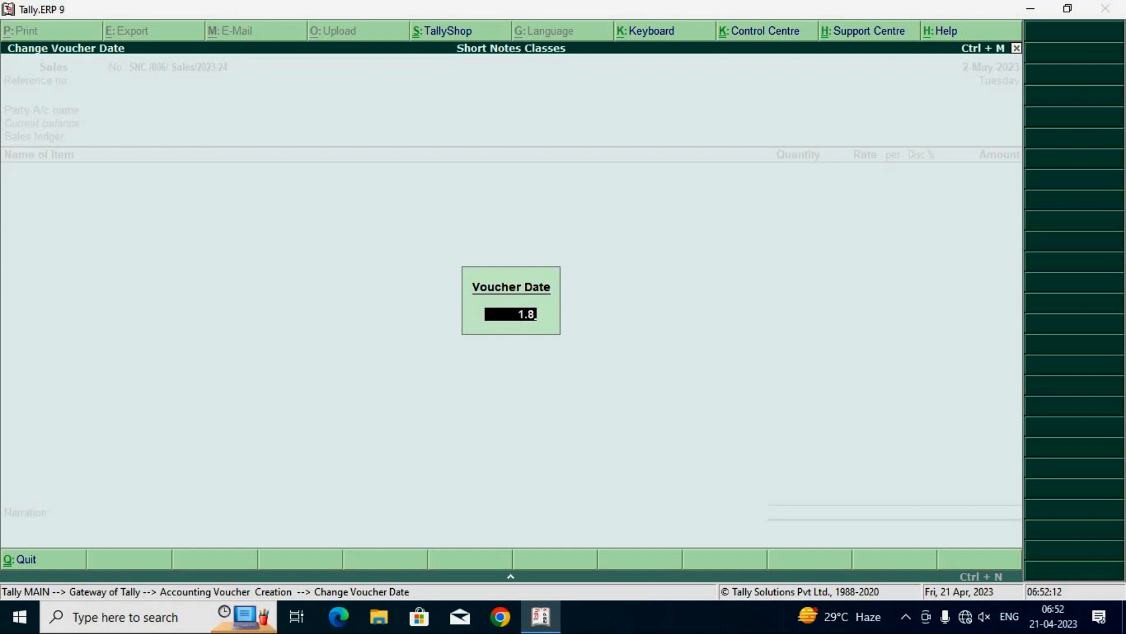
key("Return")
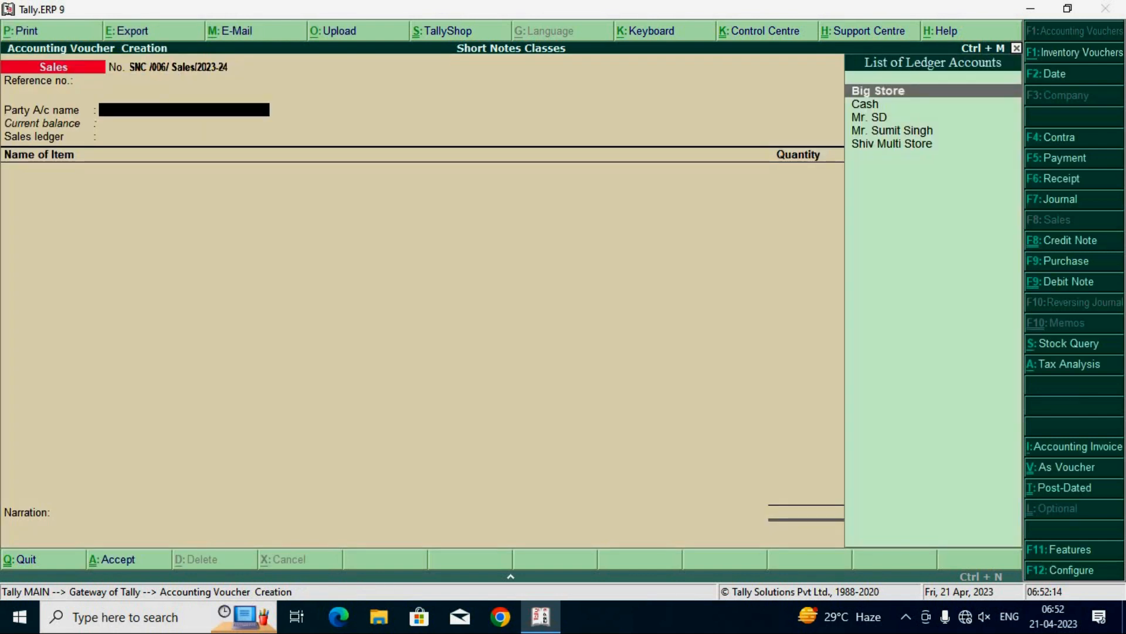
Step: Choose Cash as the party account of the sales voucher
key("Down")
key("Return")
key("Return")
key("Return")
key("Return")
key("Return")
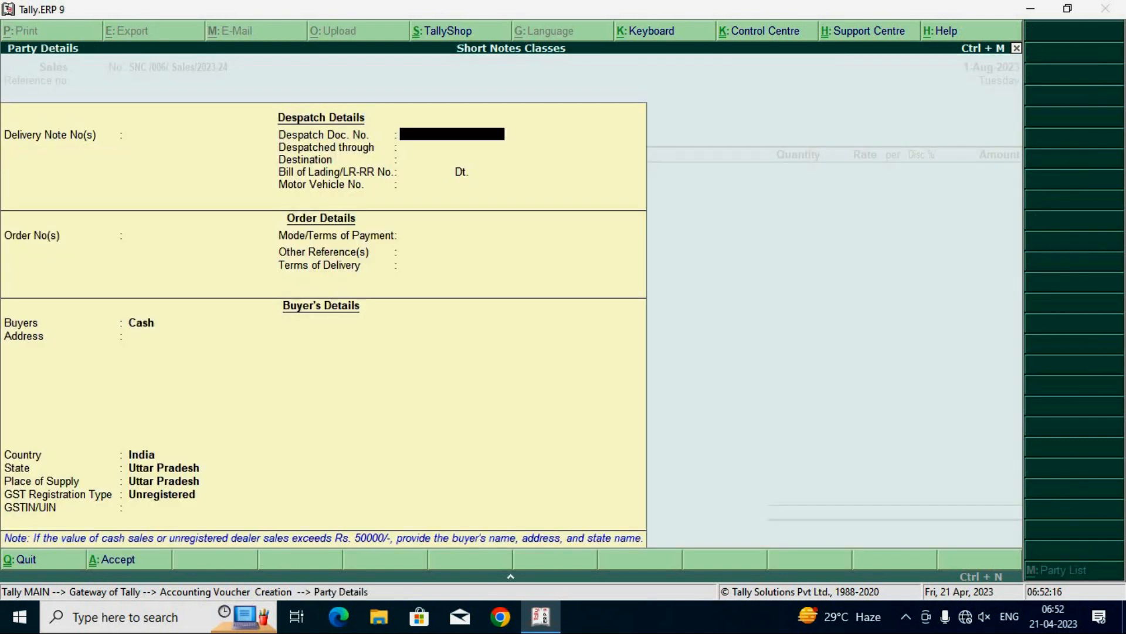
Step: Leave the despatch and order details empty, set the buyer's GST registration type to Consumer, and keep Sales as the sales ledger
key("Return")
key("Return")
key("Return")
key("Return")
key("Return")
key("Return")
key("Return")
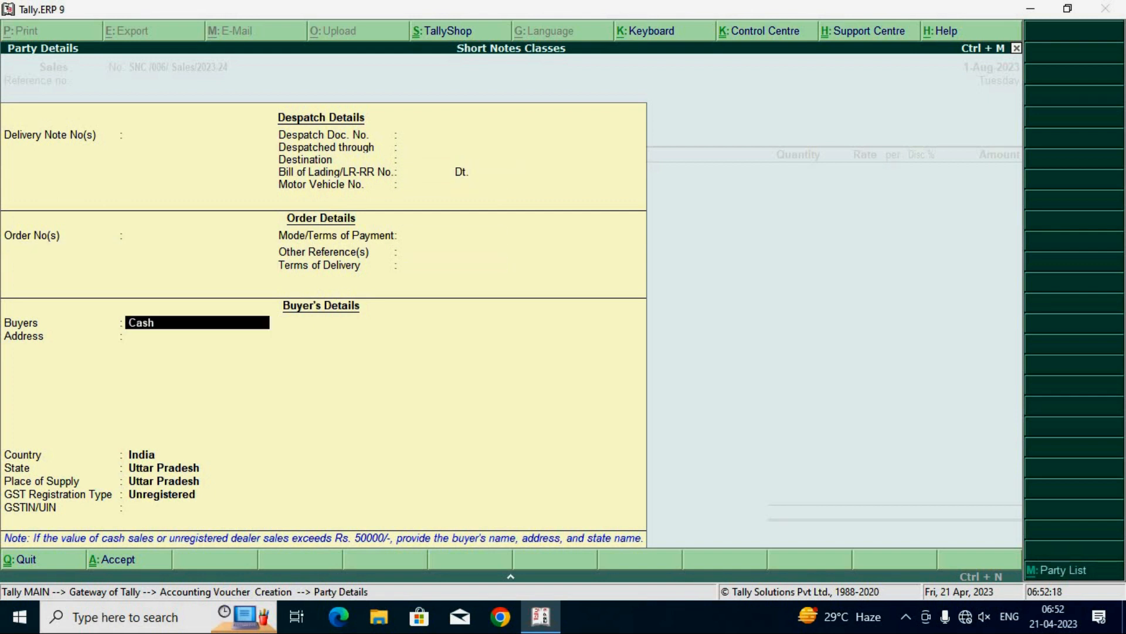
key("Return")
key("Return")
key("Return")
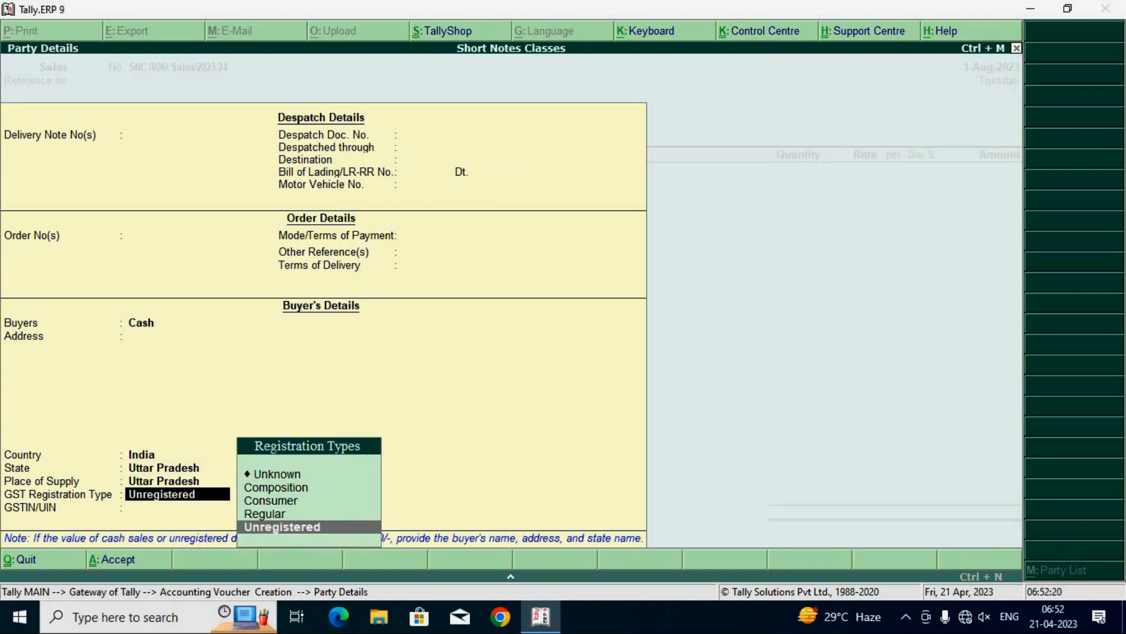
key("Up")
key("Up")
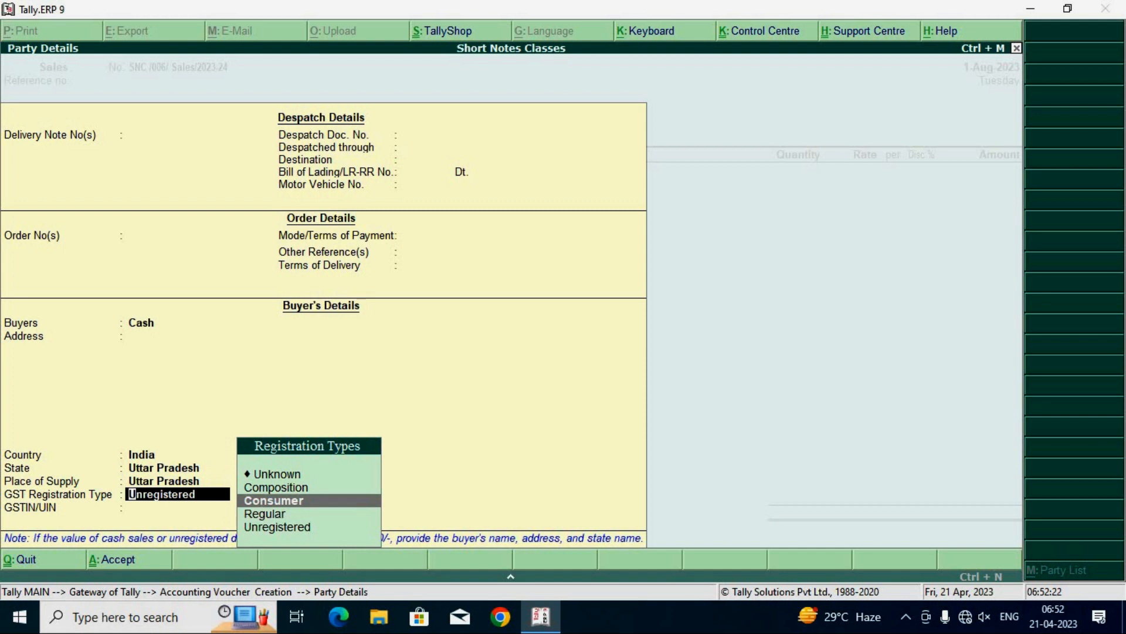
key("Return")
key("Return")
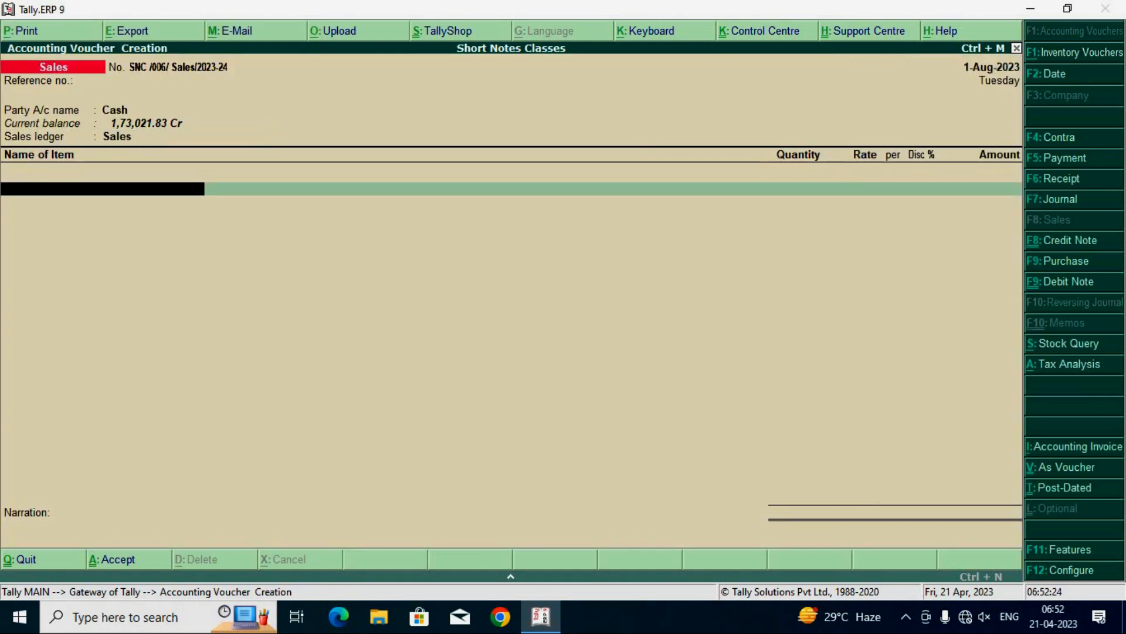
Step: Check which Baby Oil batches are active for a sale on 1-Aug-2023, without allocating any
type("B")
key("Return")
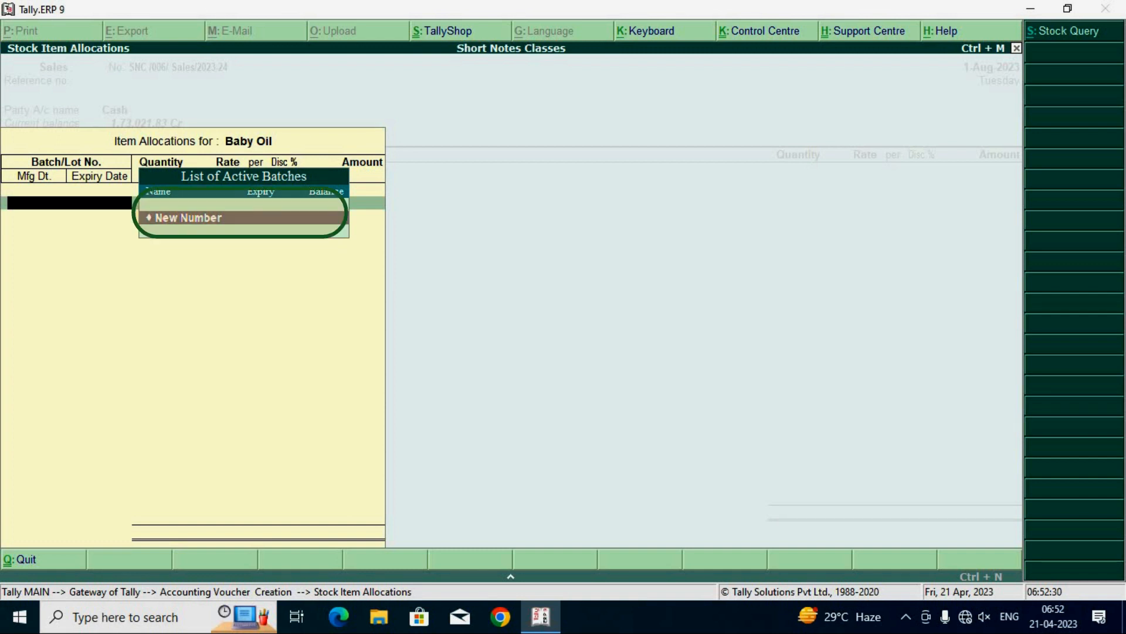
key("Escape")
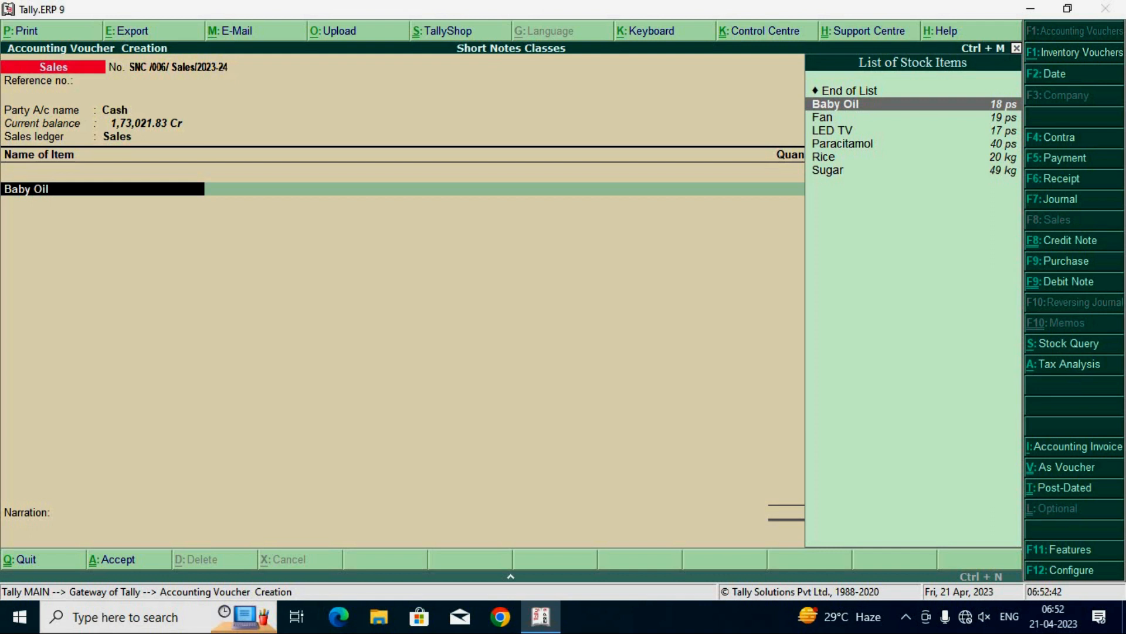
key("Return")
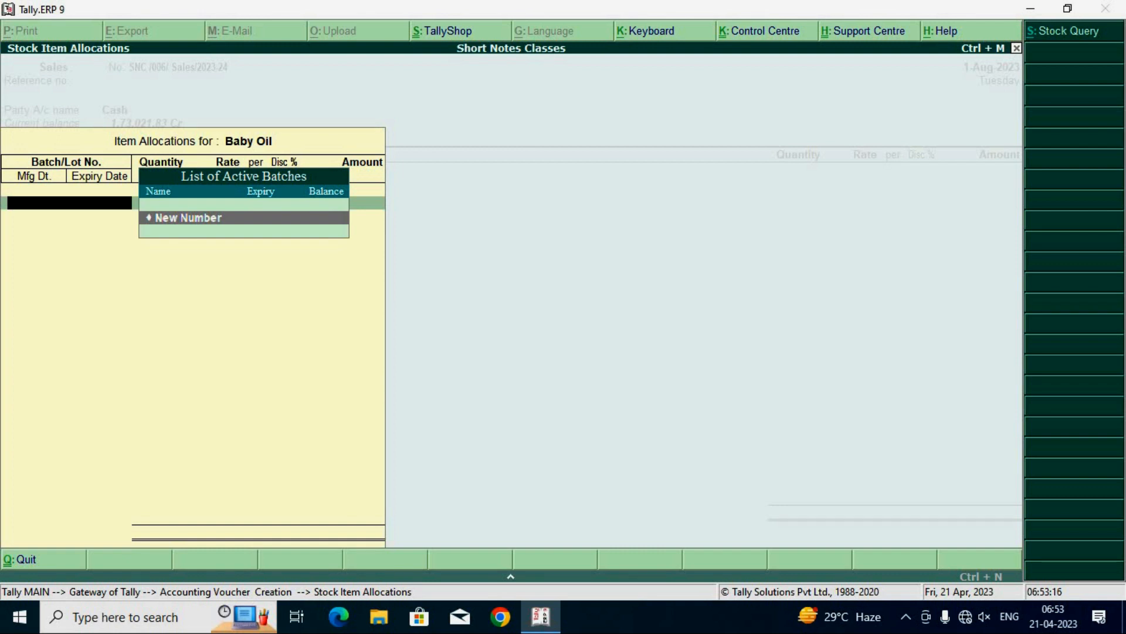
key("Escape")
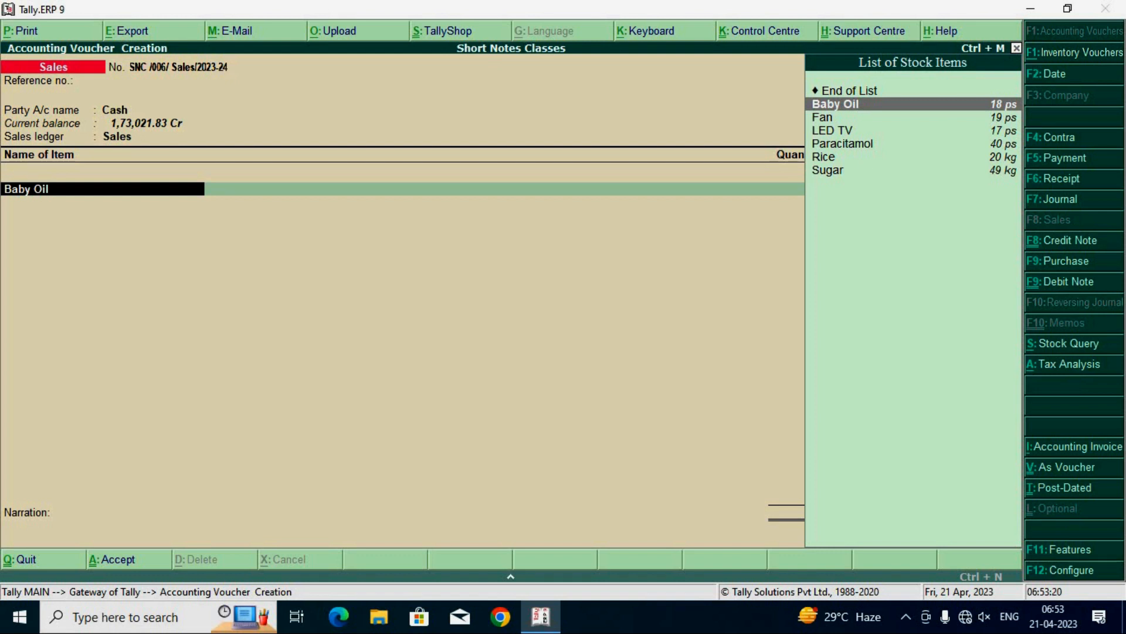
Step: Examine the active batches of Paracitamol and their expiry dates for the same voucher date
key("Down")
key("Down")
key("Down")
key("Return")
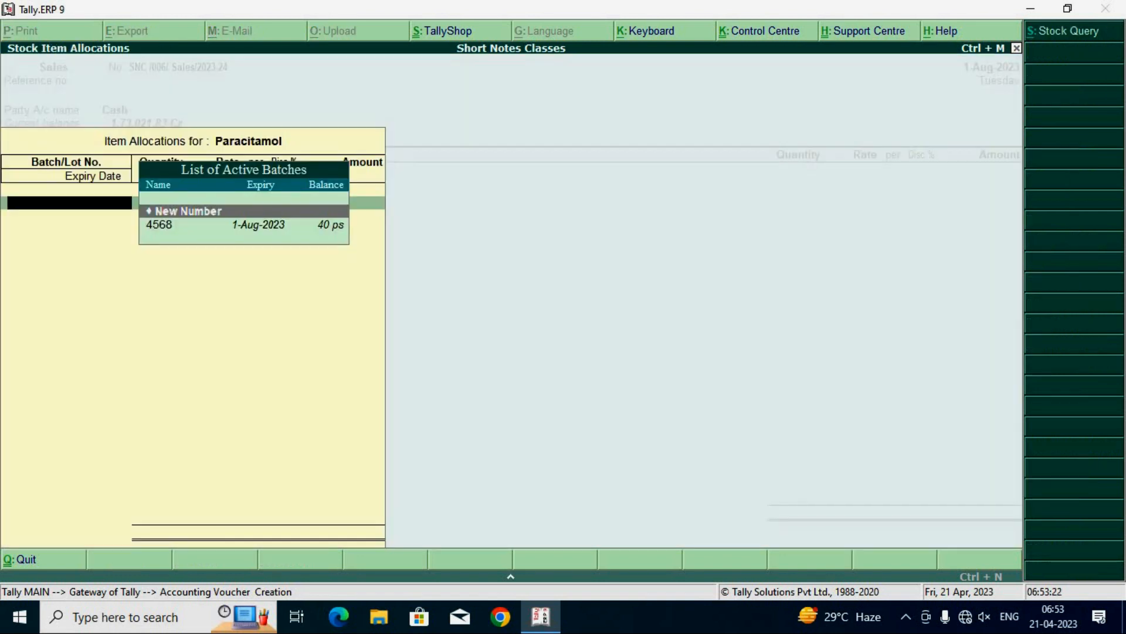
key("Down")
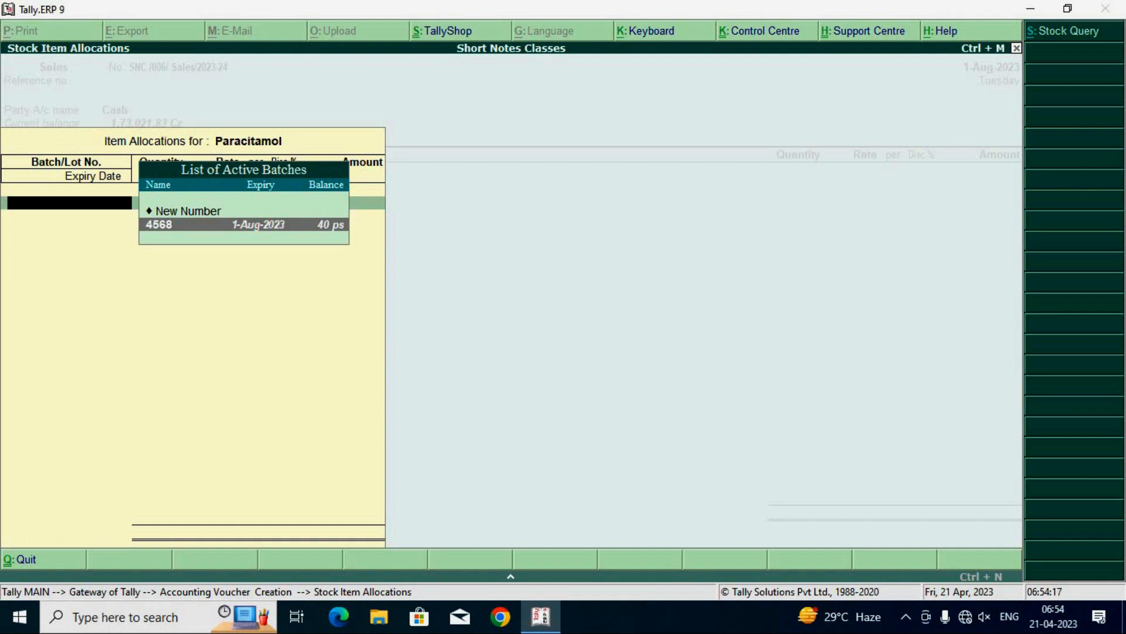
Step: Discard the unfinished sales voucher and return to the Gateway of Tally
key("Escape")
key("Return")
key("Escape")
key("Escape")
key("Return")
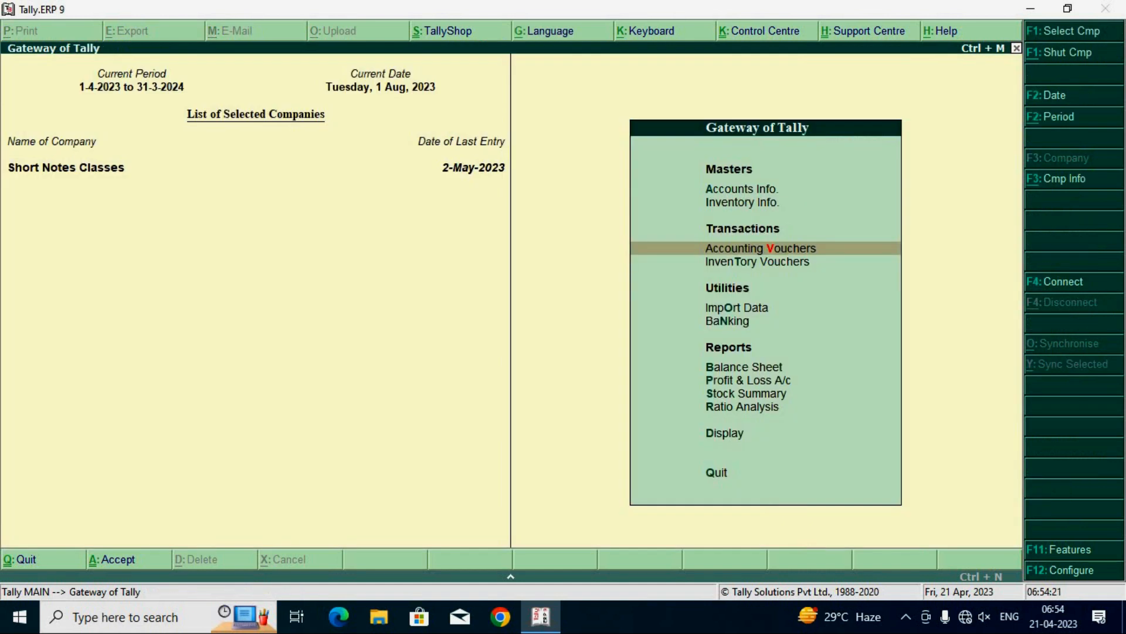